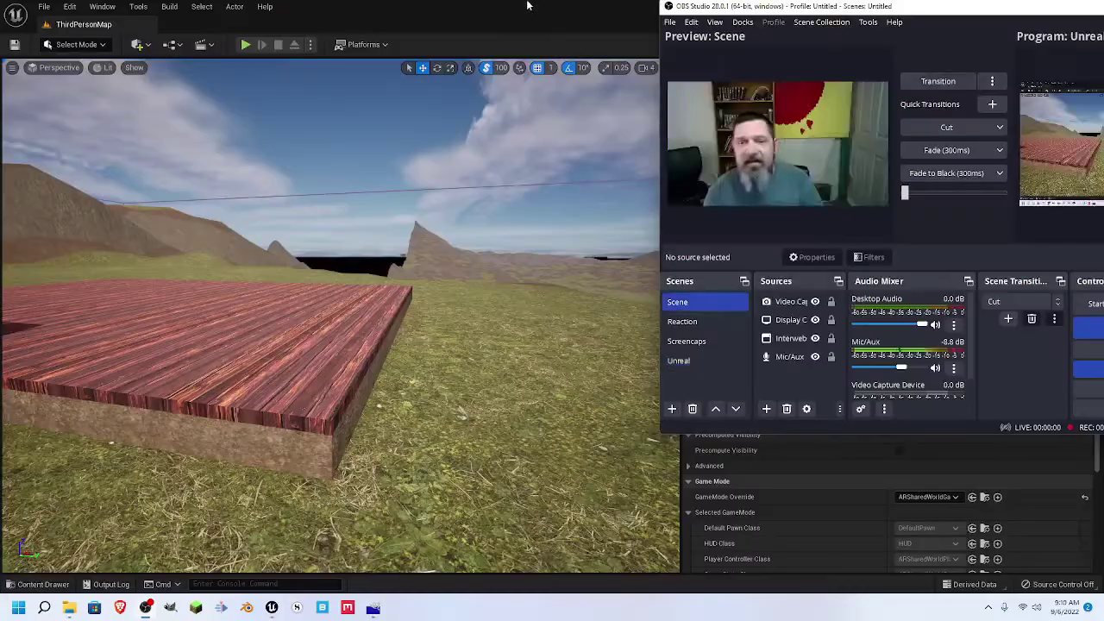
Step: Switch to Unreal Editor and bring the red corner wall on the wooden floor into view
left_click(529, 15)
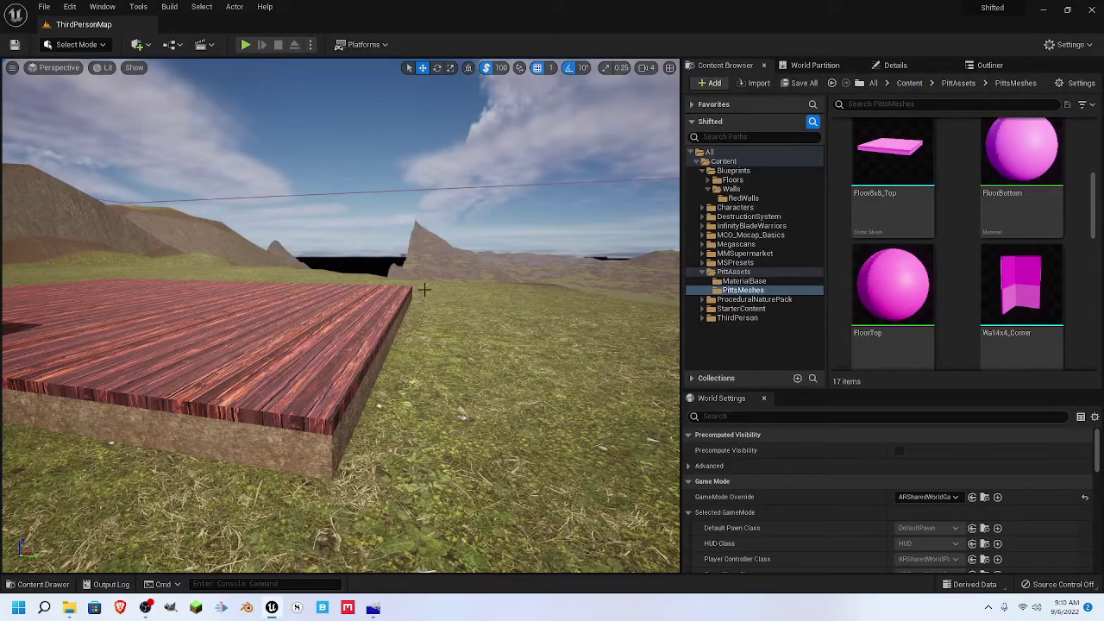
key("a")
right_click_drag(456, 272, 401, 271)
key("d")
right_click_drag(501, 269, 448, 269)
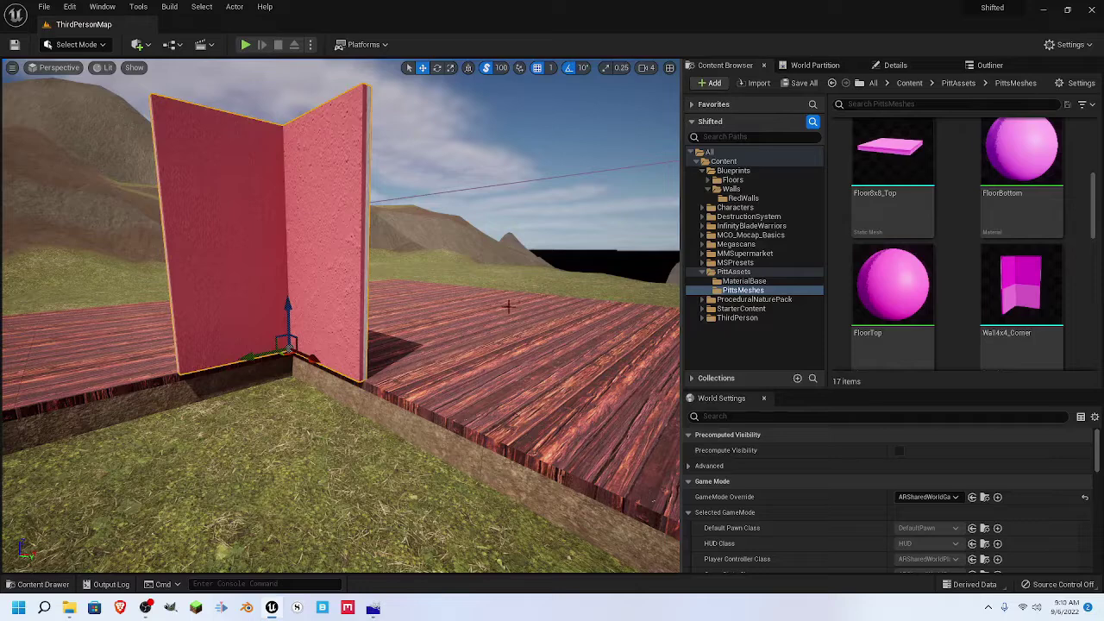
Step: Start creating a blueprint from the Wall4x4_Window_Single static mesh in PittsMeshes
scroll(949, 265, "down", 1)
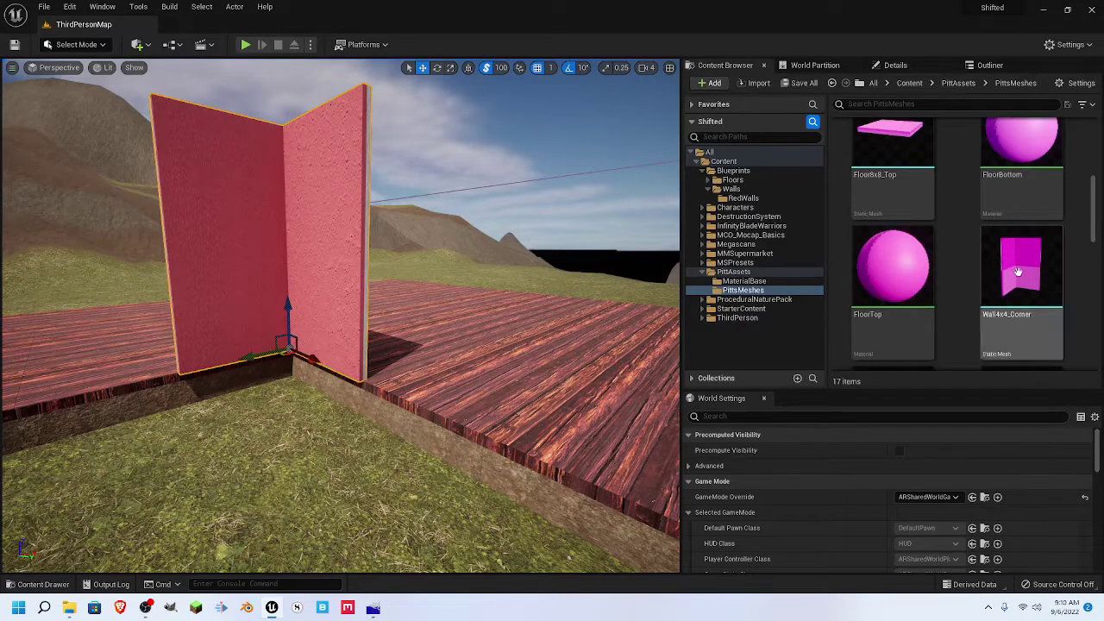
scroll(992, 267, "down", 3)
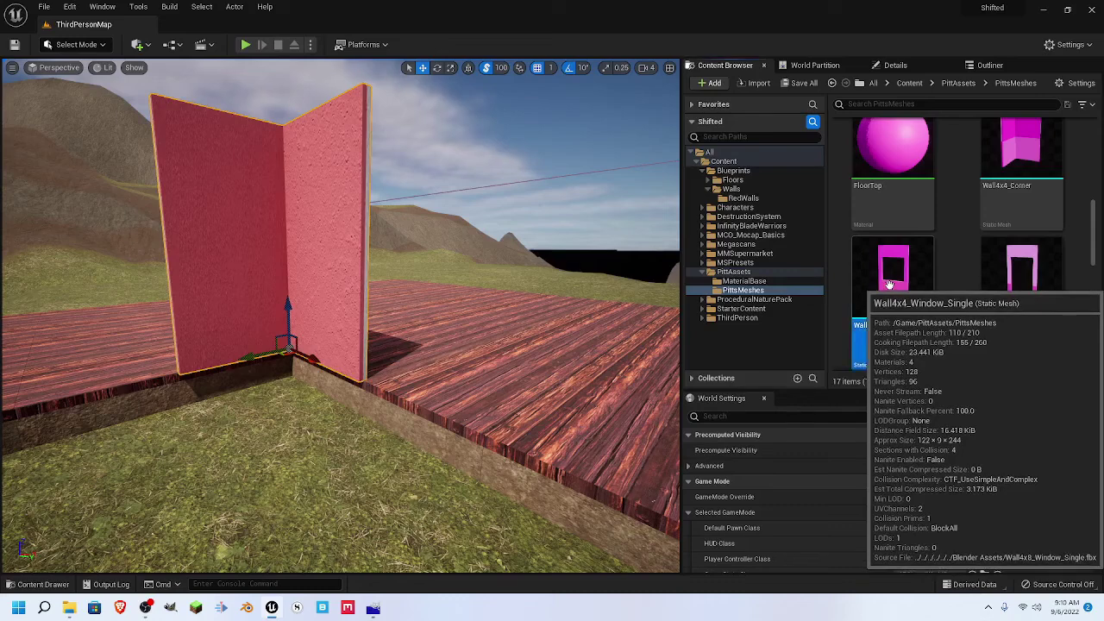
left_click(864, 308)
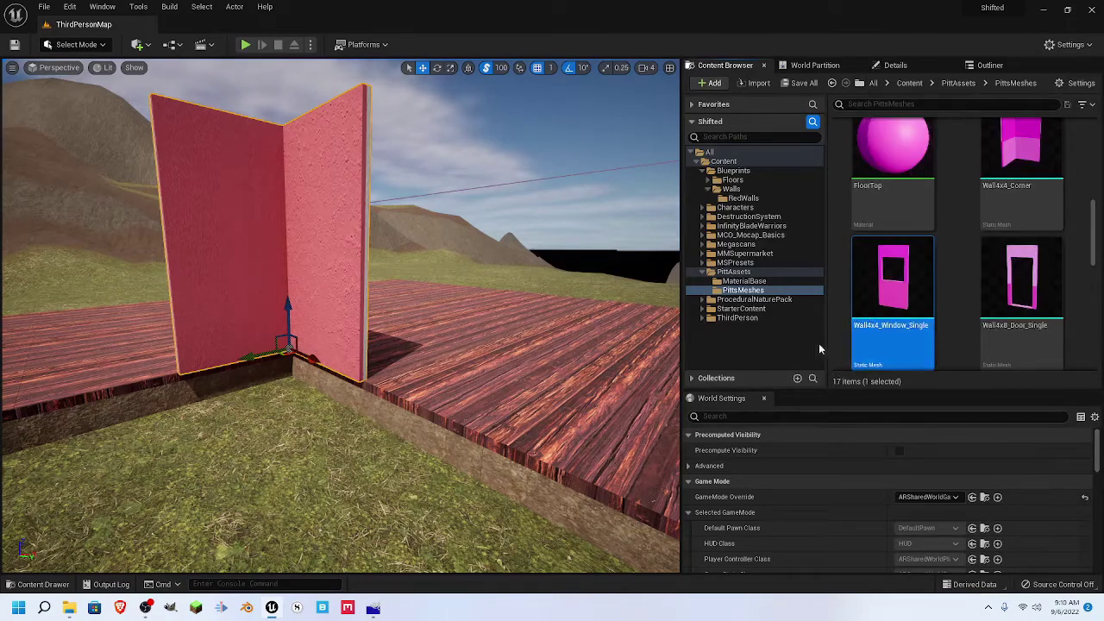
right_click(888, 293)
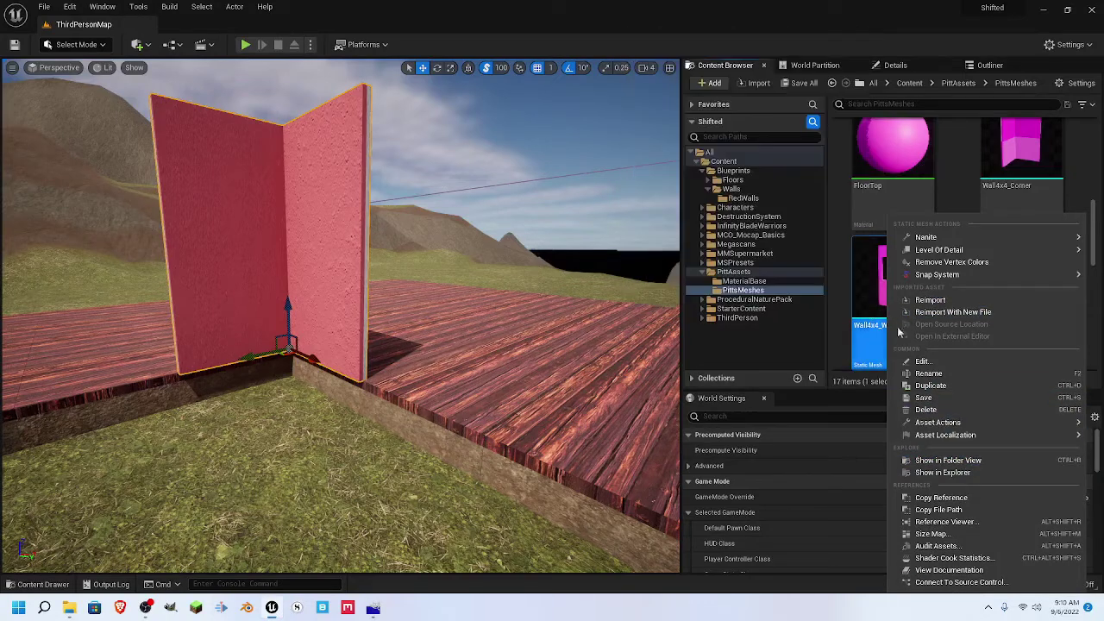
mouse_move(940, 423)
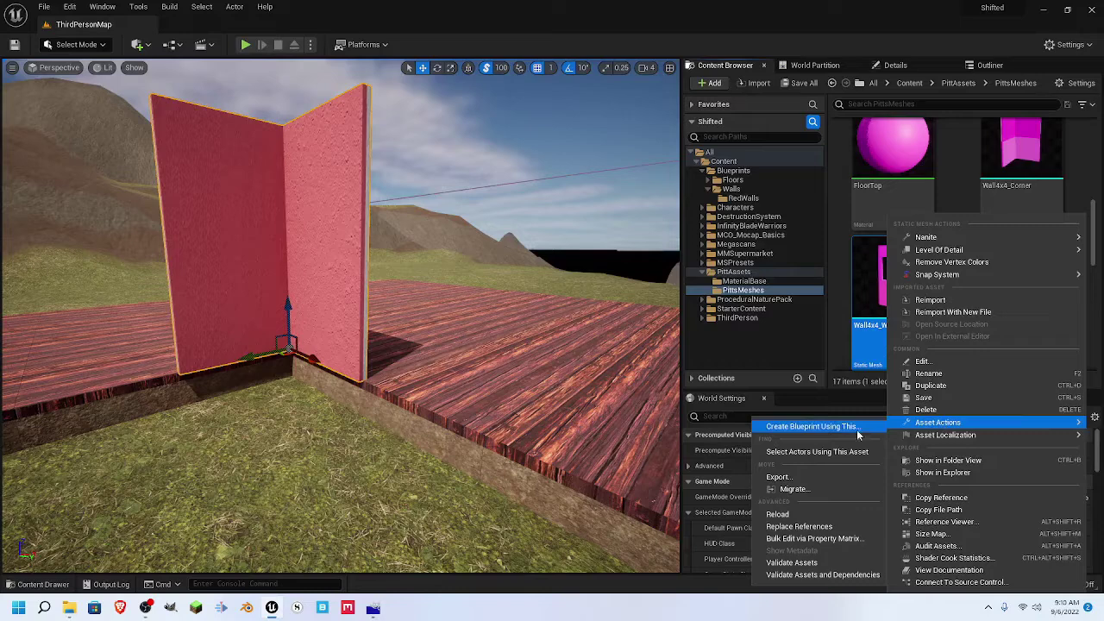
left_click(813, 426)
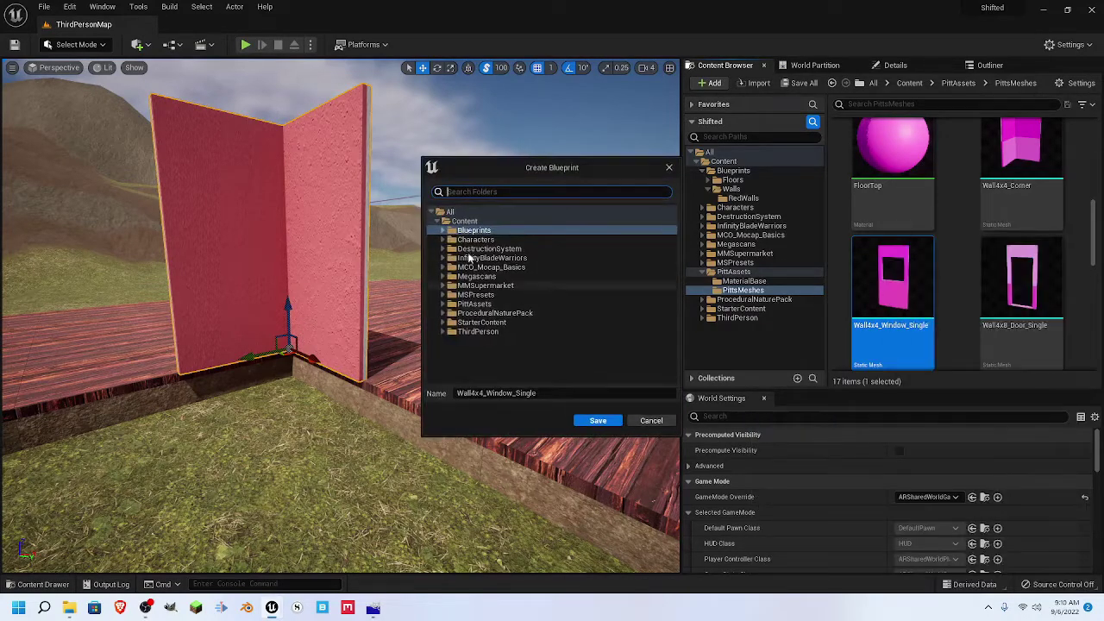
Step: Save the new blueprint as Wall4x4_Window_Single in the Blueprints/Walls/RedWalls folder
left_click(473, 229)
left_click(444, 230)
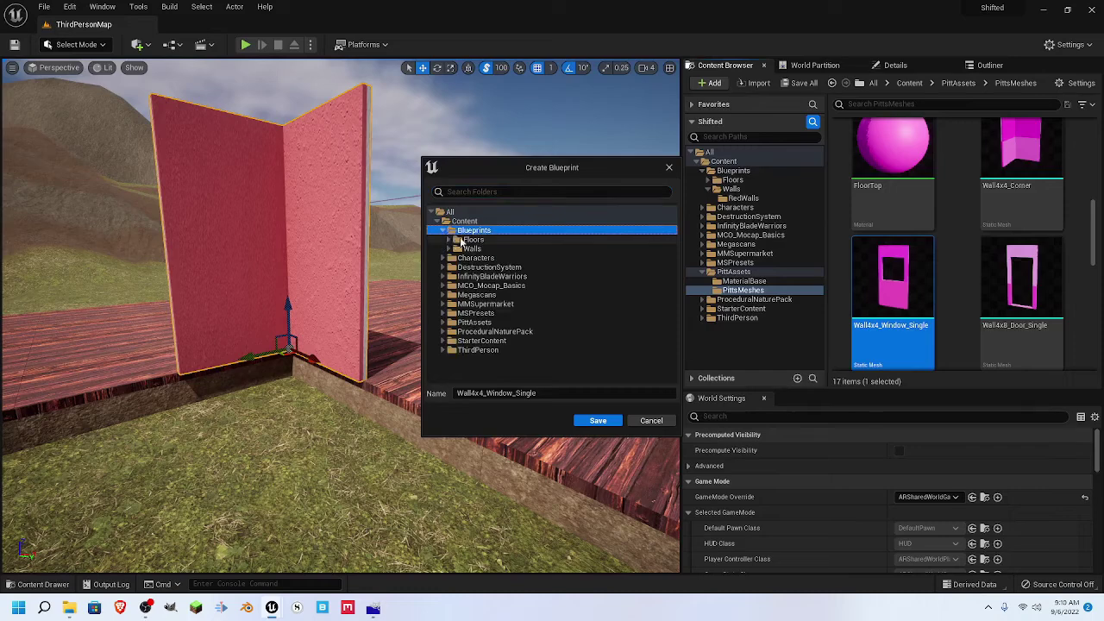
left_click(448, 249)
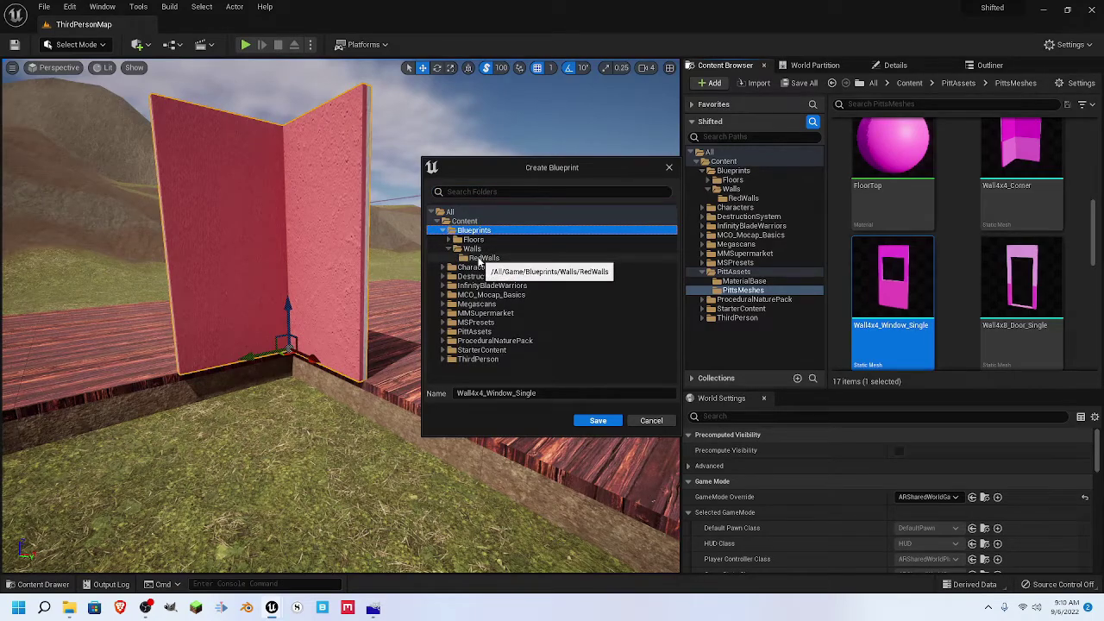
left_click(480, 259)
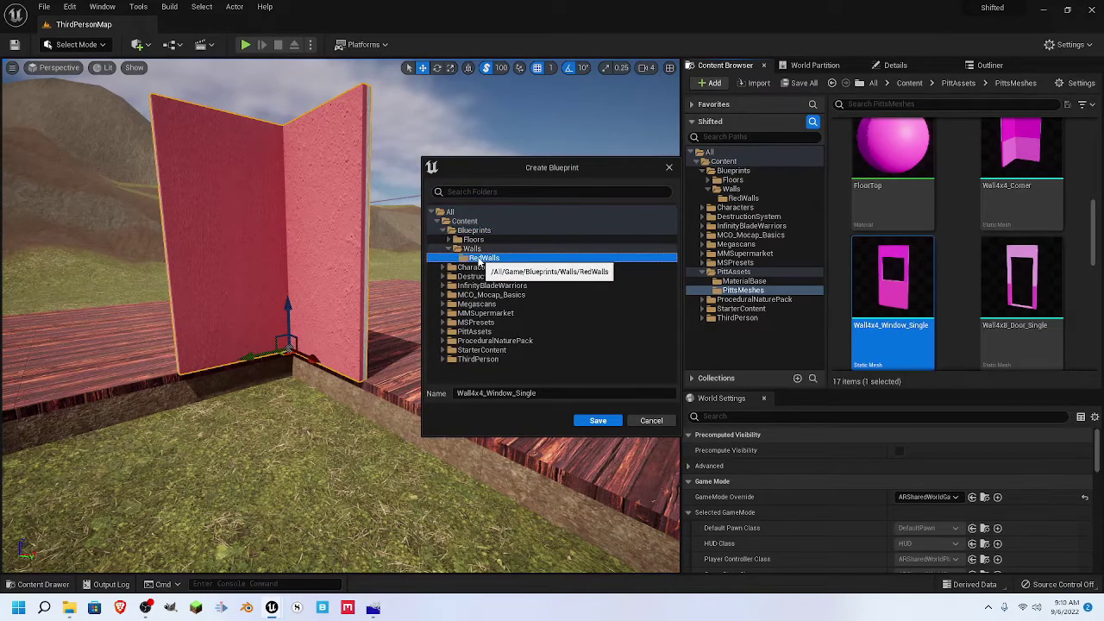
left_click(597, 421)
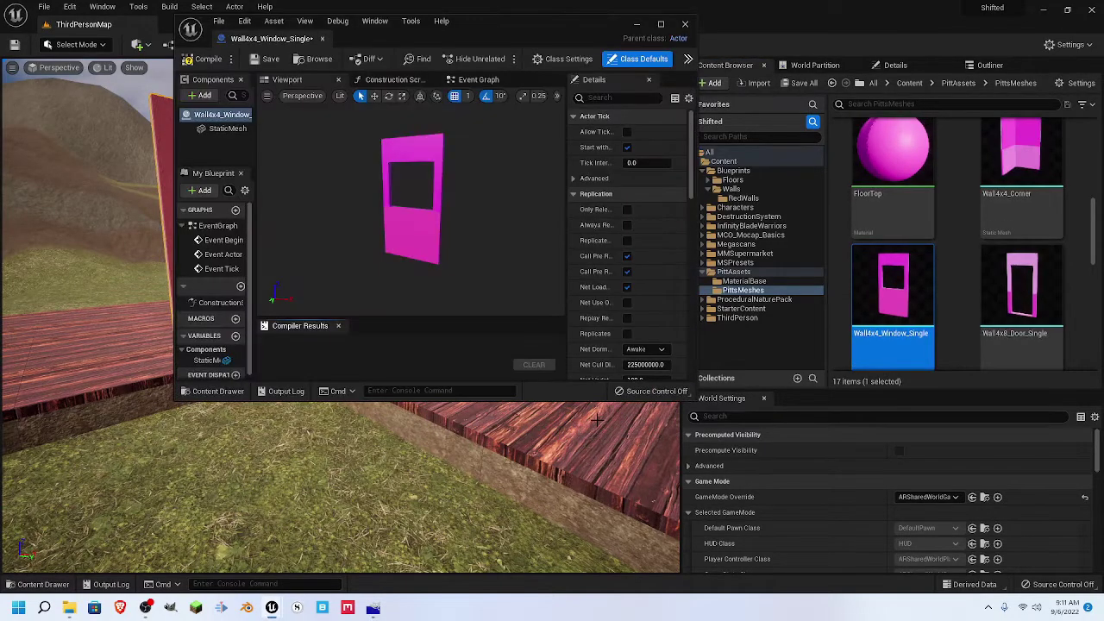
Step: Dock the blueprint editor alongside the ThirdPersonMap level and select the blueprint's StaticMesh component
left_click_drag(272, 40, 216, 24)
left_click(78, 24)
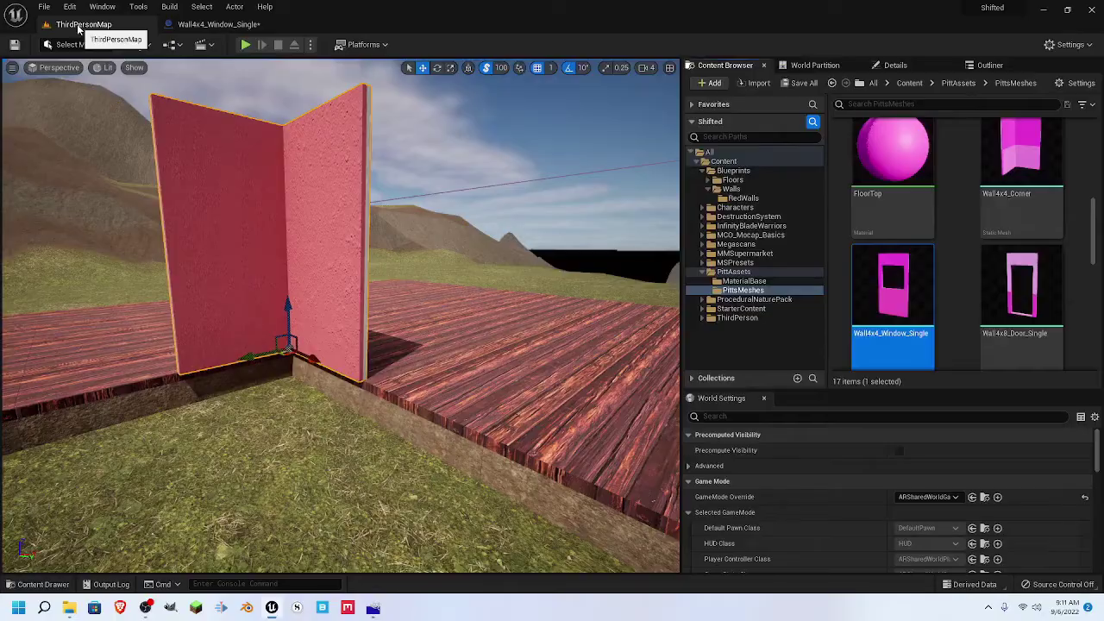
left_click(218, 24)
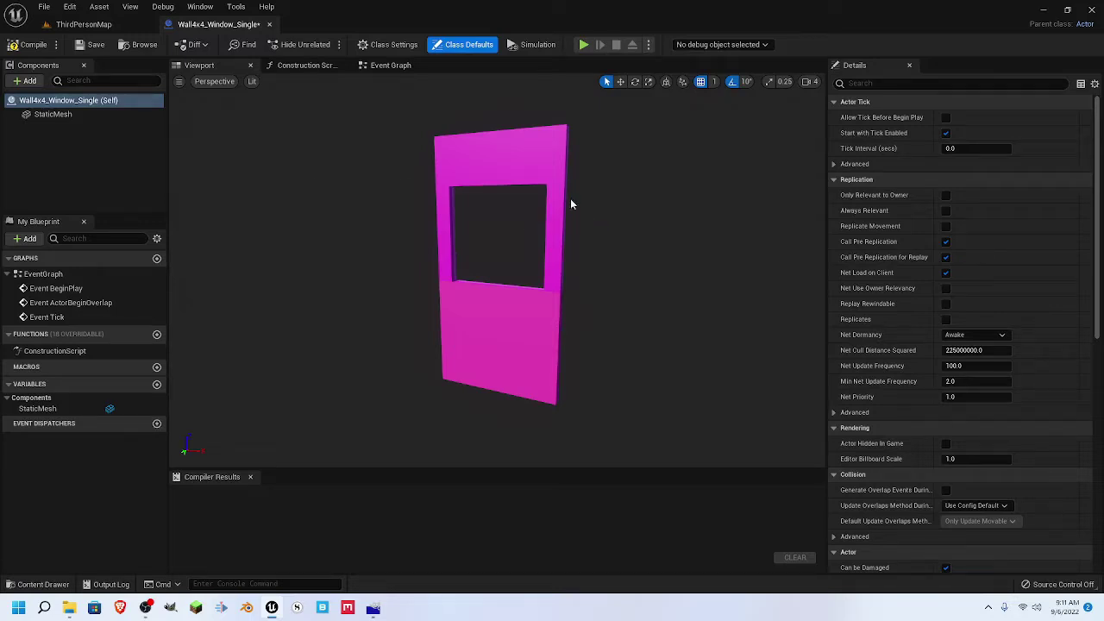
left_click(54, 115)
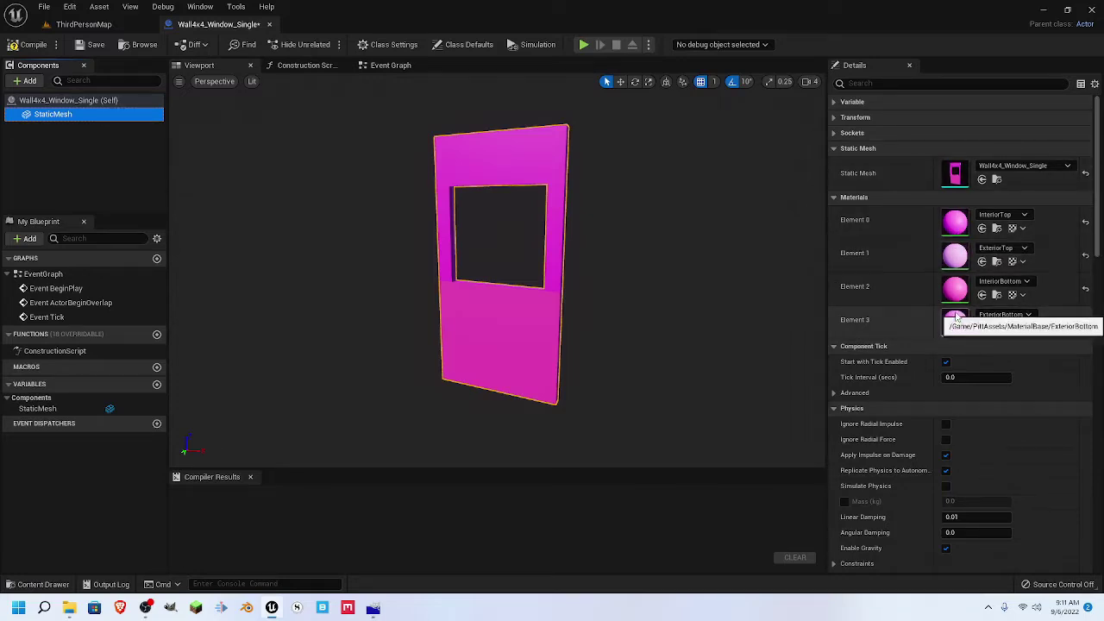
Step: Browse the project content to the PittAssets/MaterialBase folder and look through its wall materials
key("ctrl+space")
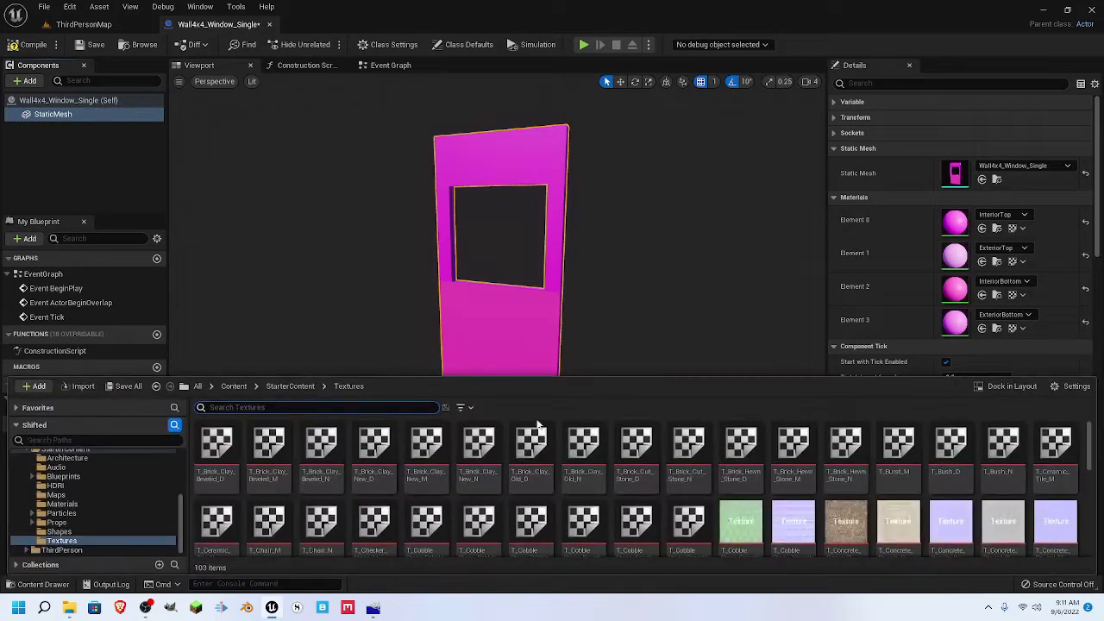
scroll(66, 503, "up", 3)
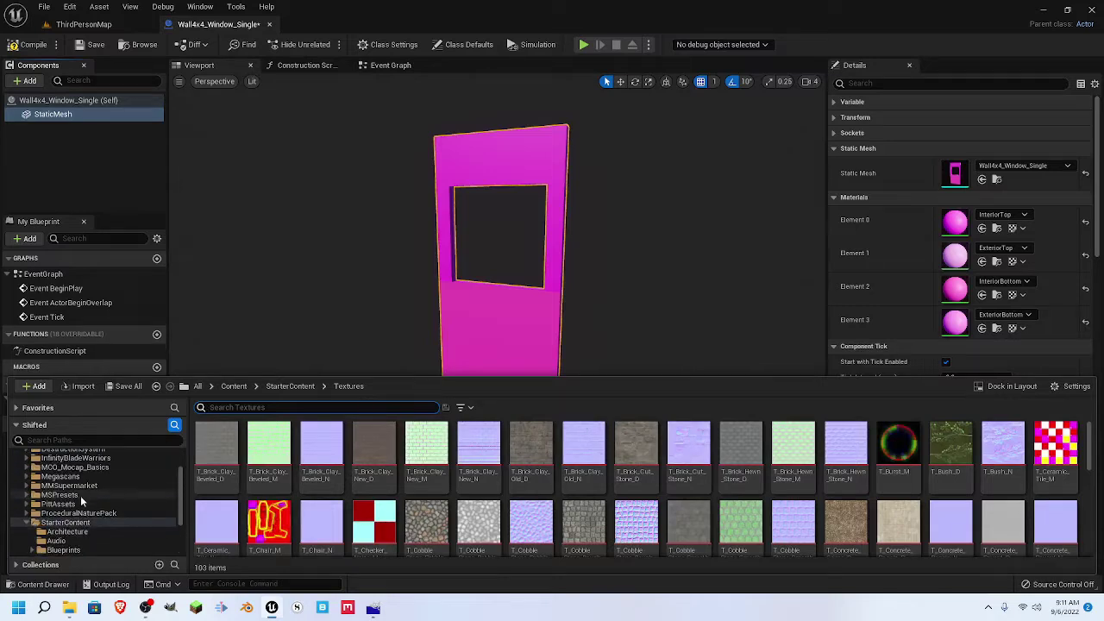
scroll(44, 505, "up", 2)
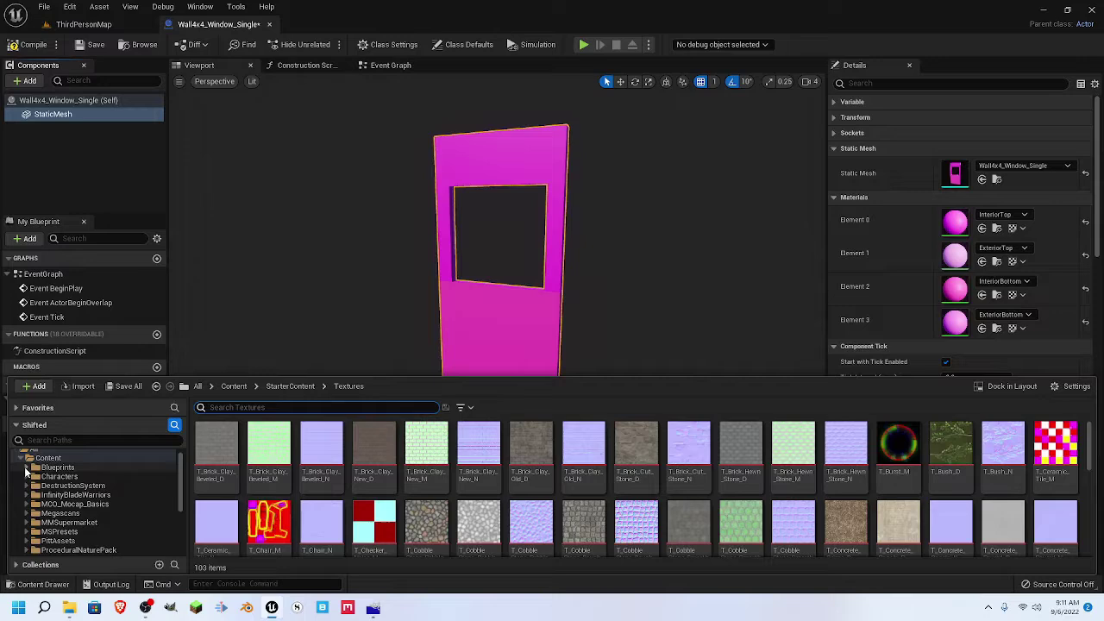
scroll(29, 491, "down", 5)
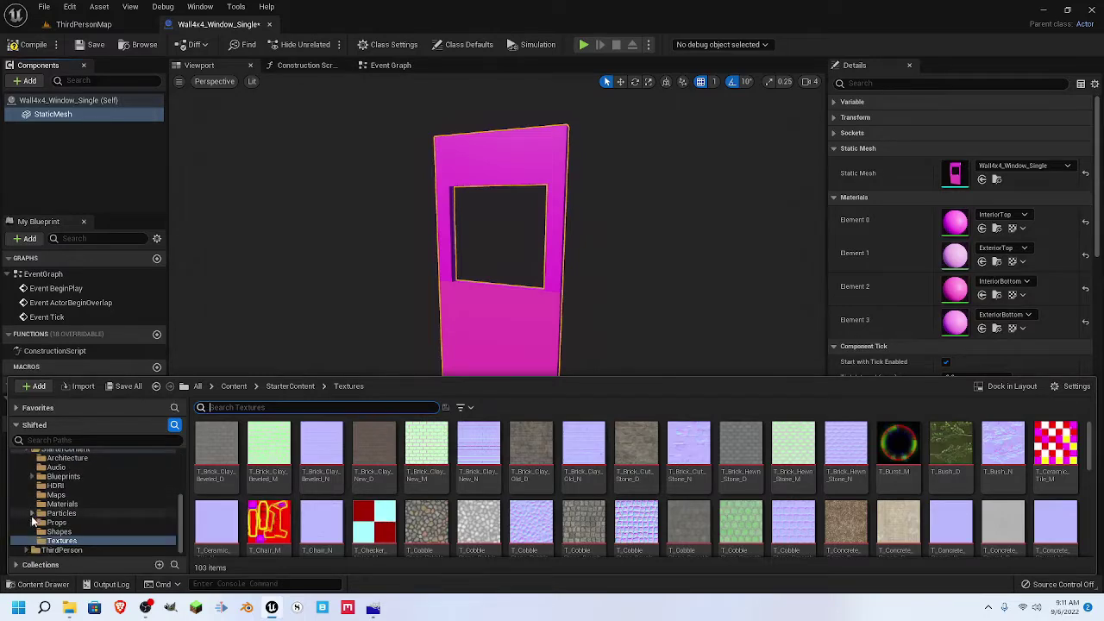
scroll(28, 479, "up", 2)
left_click(29, 467)
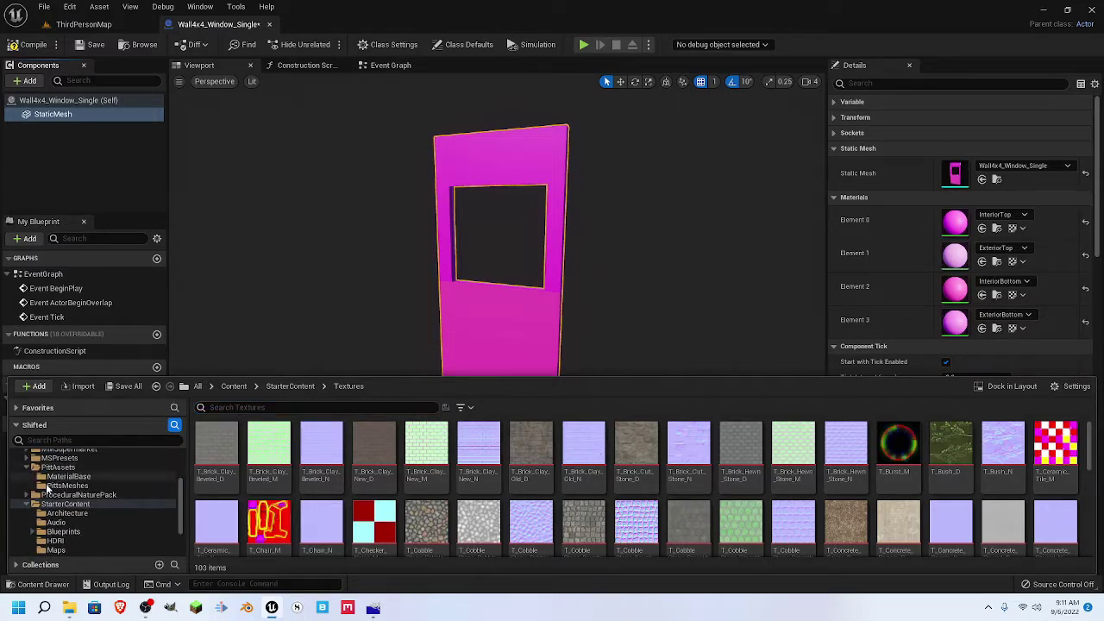
left_click(69, 476)
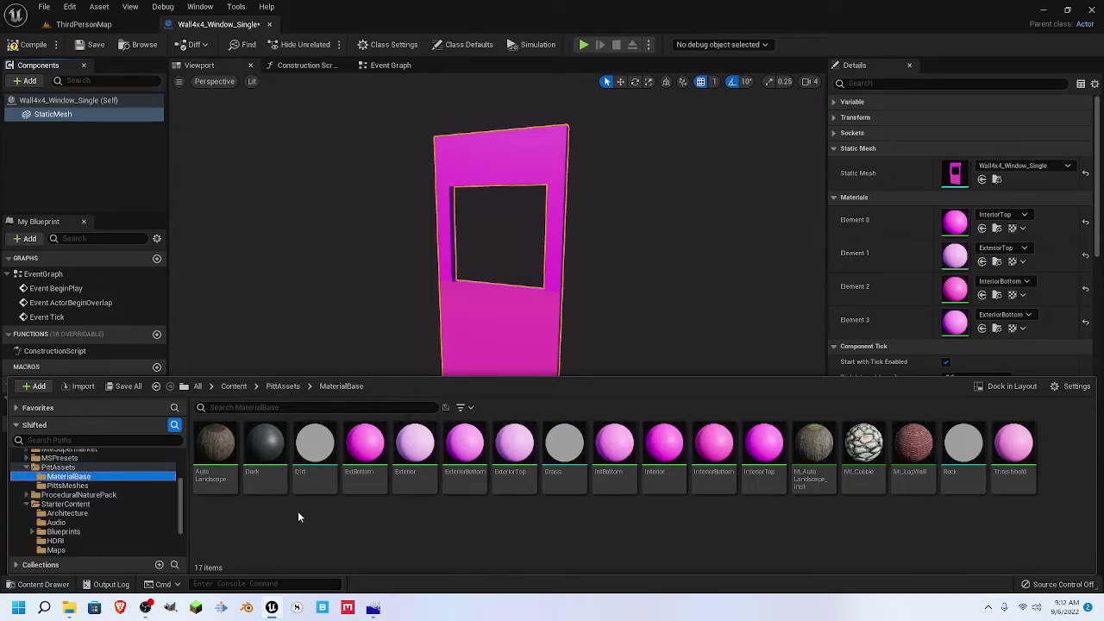
Step: In the ThirdPersonMap level, examine the materials assigned to the StaticMesh component of the red corner wall
left_click(83, 25)
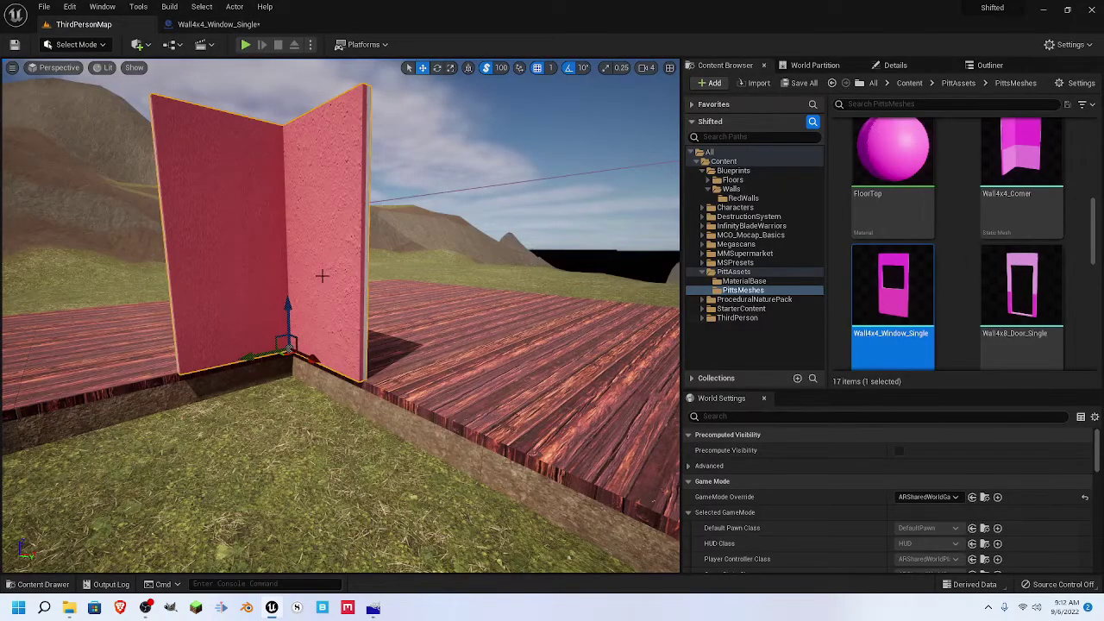
left_click(895, 64)
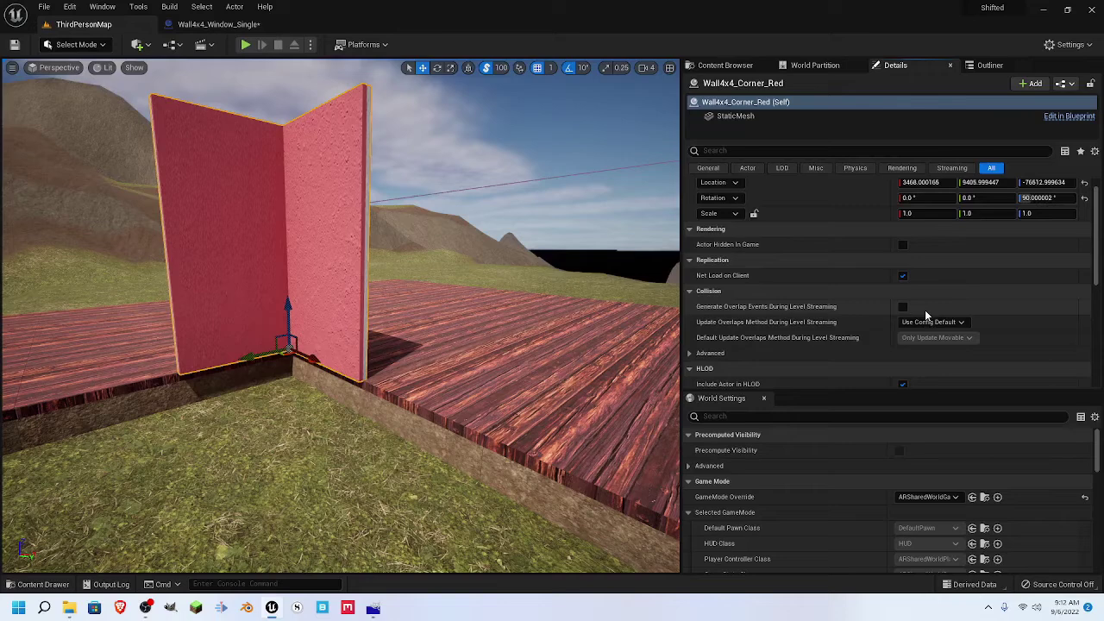
scroll(919, 317, "up", 1)
scroll(858, 318, "down", 6)
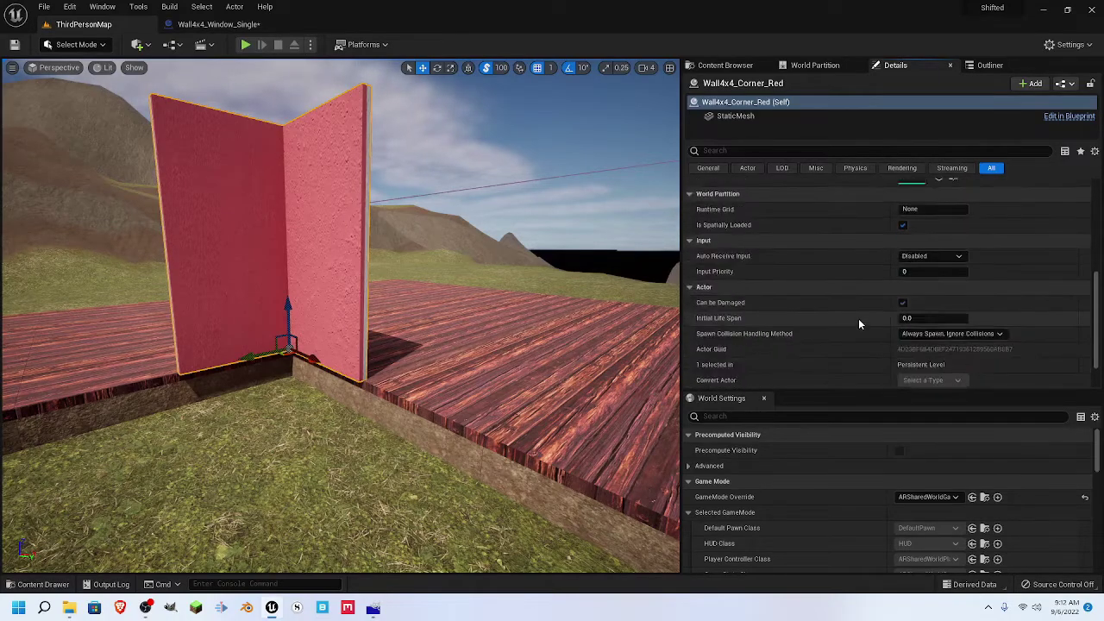
left_click(735, 116)
scroll(830, 283, "down", 1)
scroll(831, 283, "down", 8)
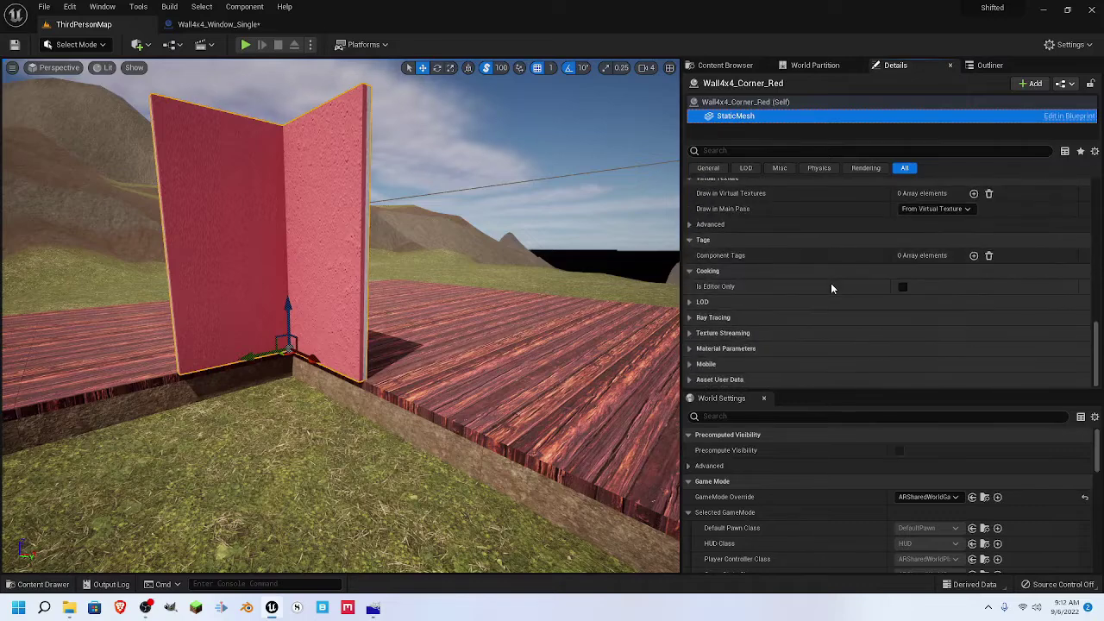
scroll(832, 285, "up", 10)
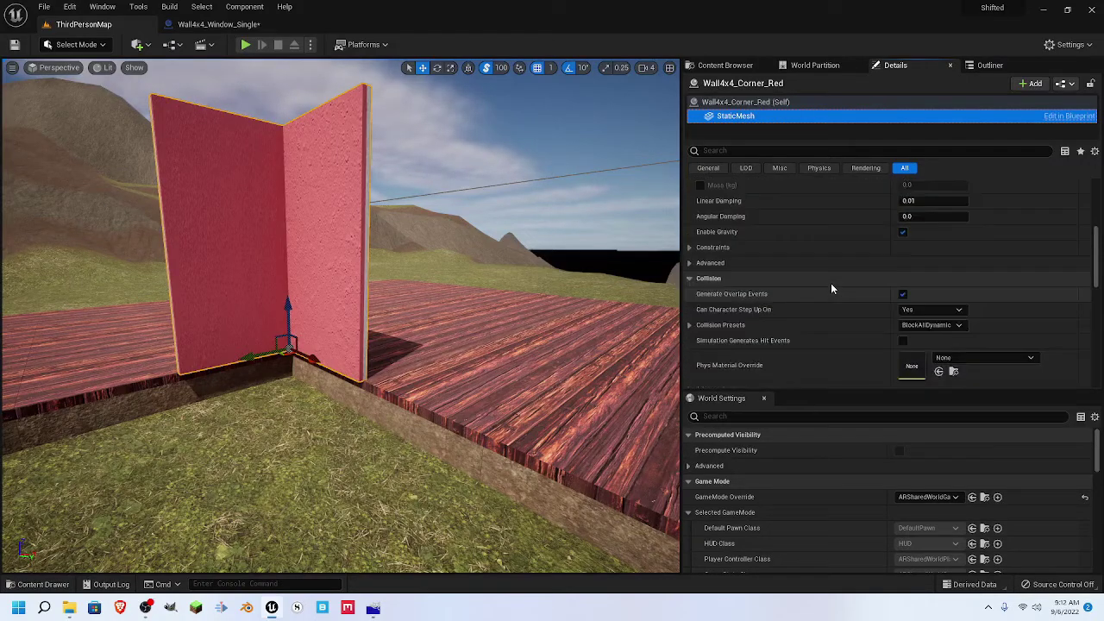
scroll(831, 283, "up", 5)
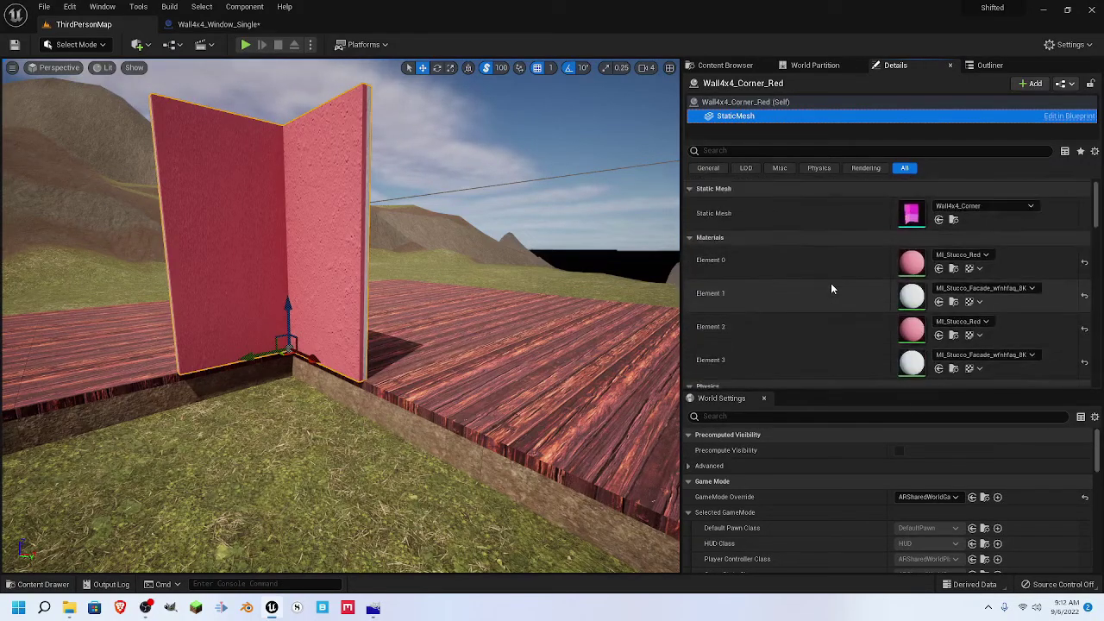
Step: Locate the corner wall's MI_Stucco_Red material and assign it to Elements 1 and 3 of the window wall blueprint
left_click(954, 270)
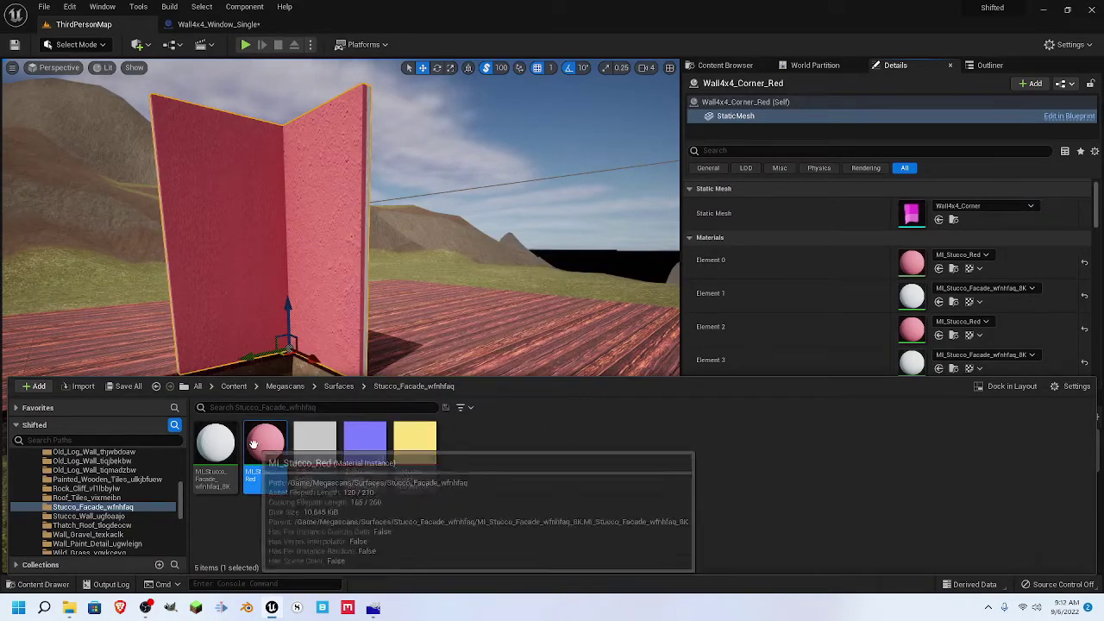
left_click(218, 24)
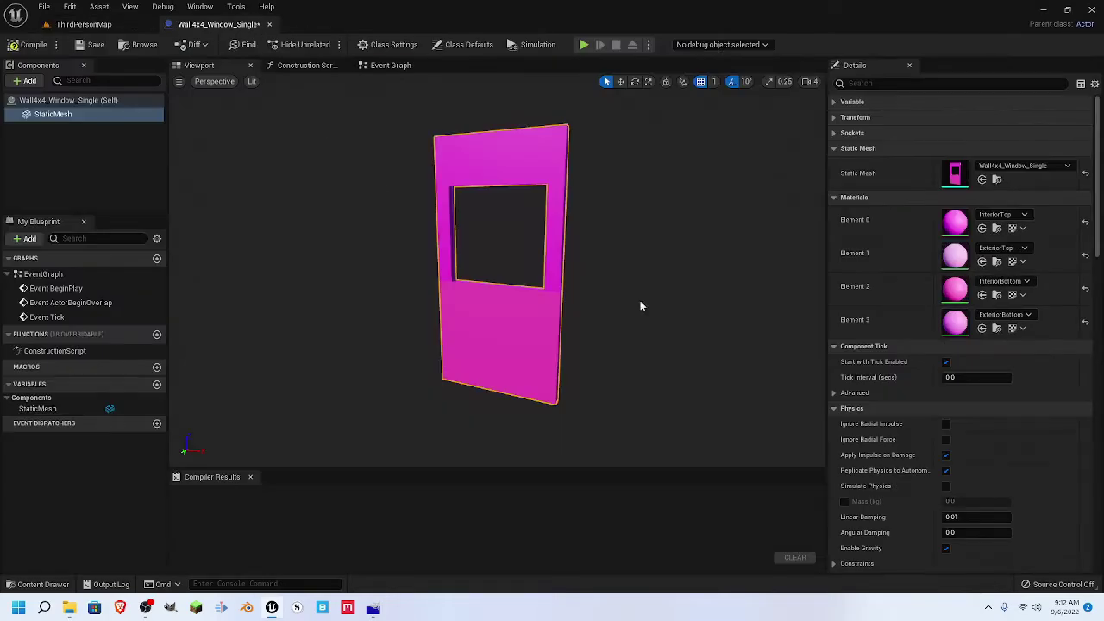
left_click(982, 262)
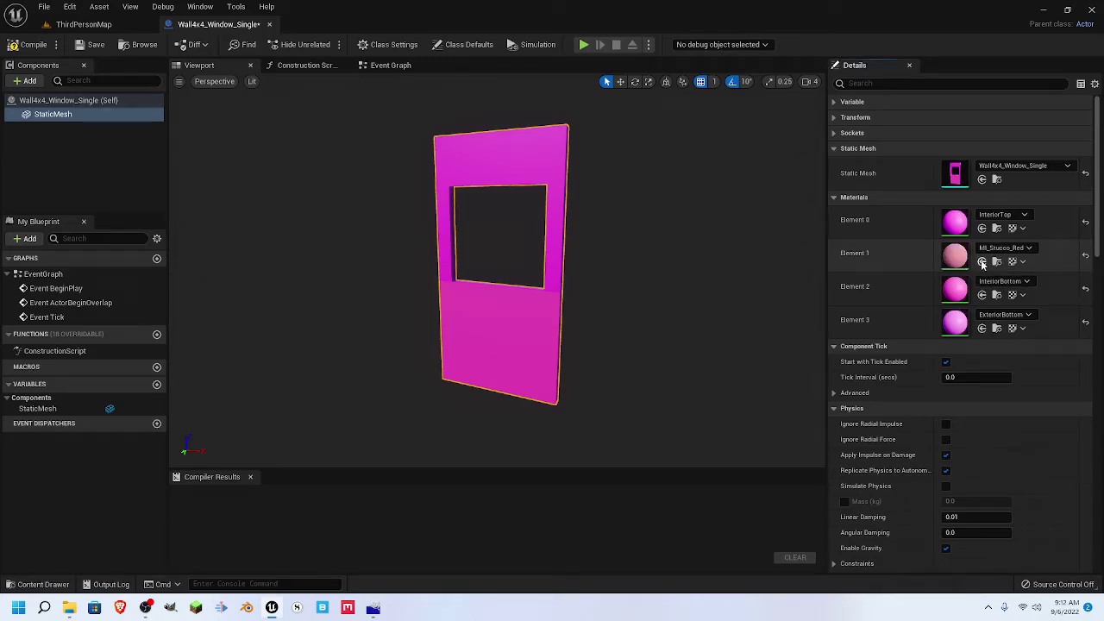
key("ctrl+space")
left_click_drag(265, 441, 957, 326)
Step: Inspect both sides of the window wall and set the blueprint viewport's shading to Unlit
right_click_drag(663, 290, 600, 290)
right_click_drag(718, 283, 759, 284)
left_click_drag(690, 293, 578, 316)
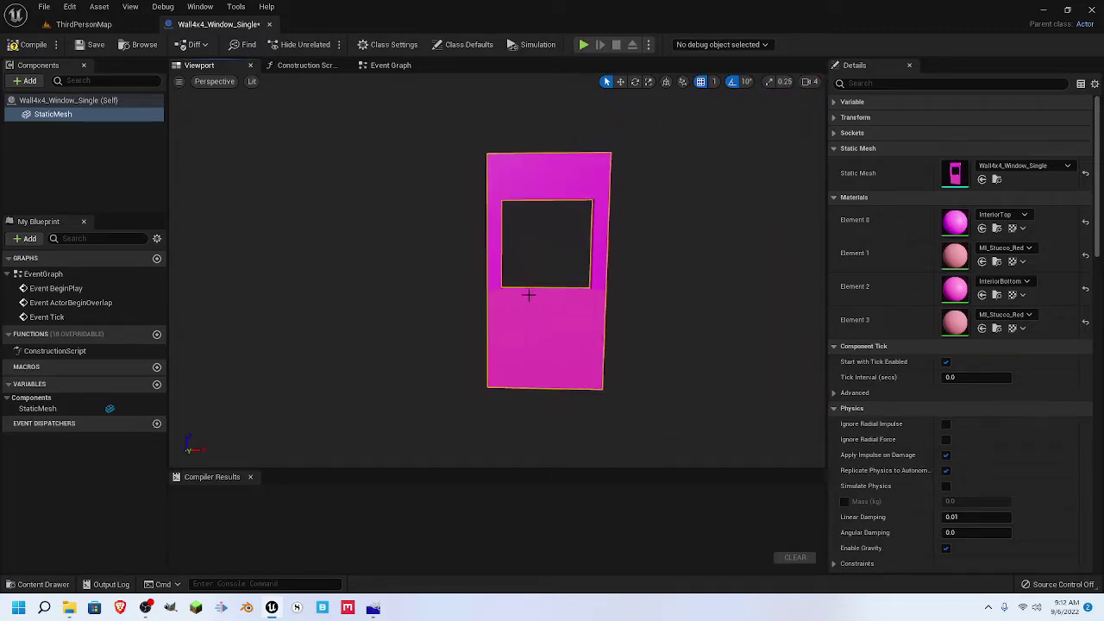
right_click_drag(536, 292, 651, 291)
left_click_drag(569, 258, 434, 298)
left_click(251, 81)
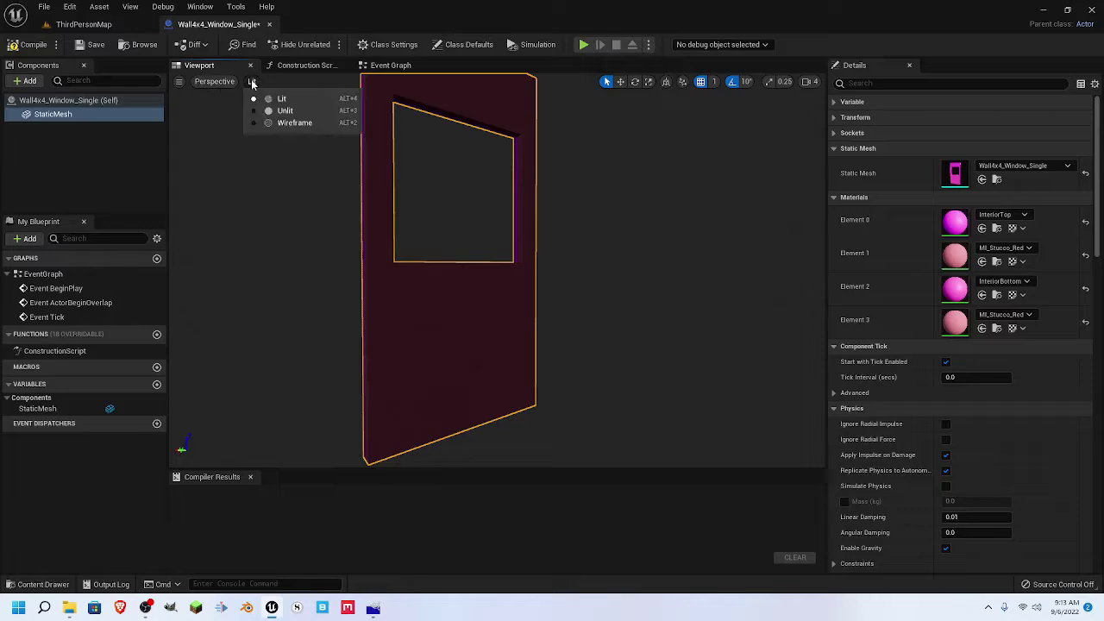
left_click(274, 111)
mouse_move(497, 270)
right_mouse_down()
mouse_move(406, 270)
mouse_move(521, 270)
mouse_move(466, 270)
mouse_move(535, 302)
mouse_move(491, 302)
mouse_move(491, 259)
mouse_move(406, 268)
mouse_move(509, 272)
right_mouse_up()
left_click_drag(422, 276, 332, 259)
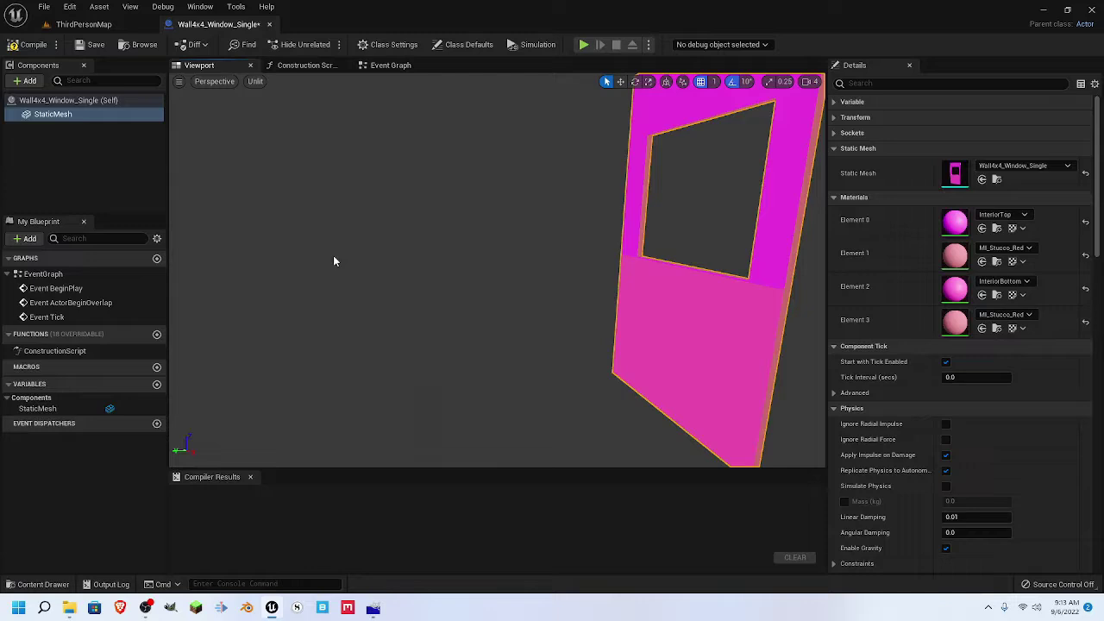
Step: Assign the MI_Stucco_Facade_wfnhfaq_8K material to Element 0 of the window wall
key("ctrl+space")
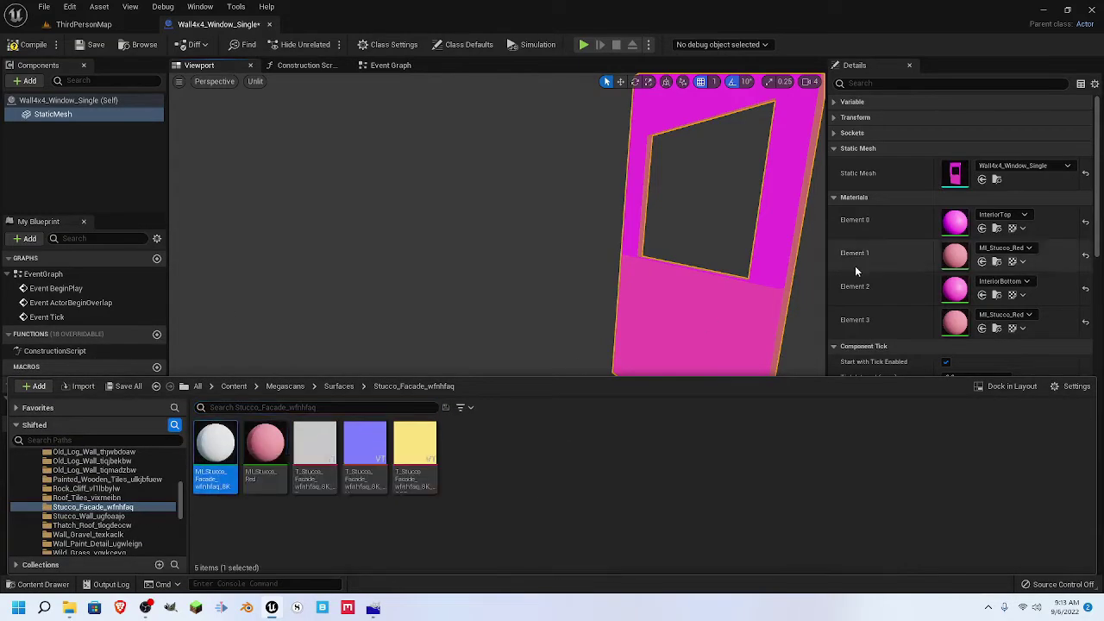
left_click(981, 227)
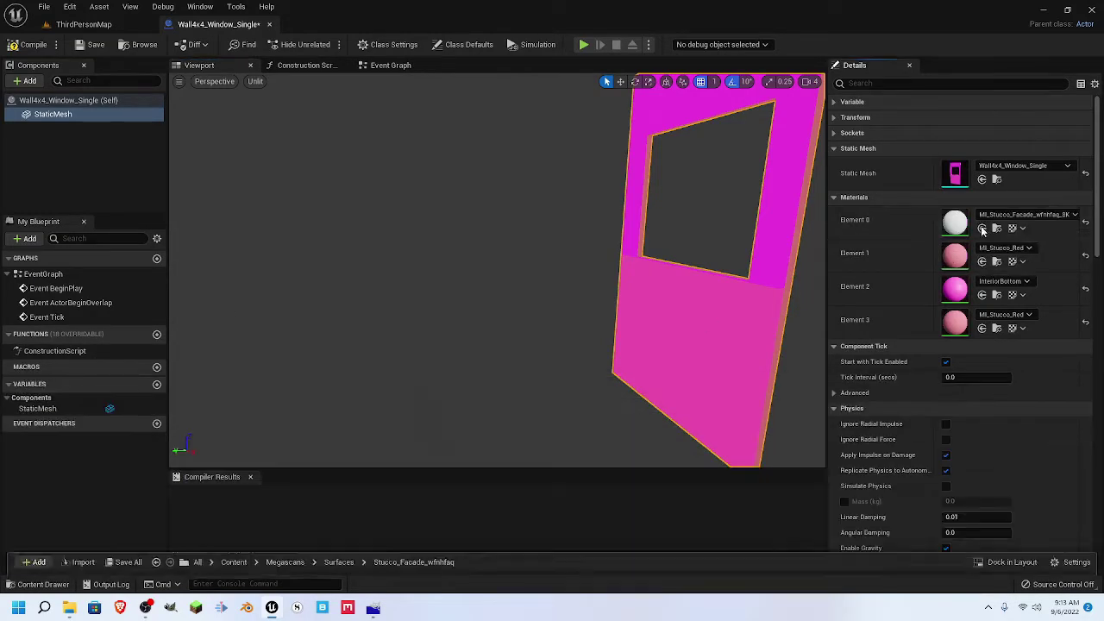
Step: Assign the MI_Stucco_Facade_wfnhfaq_8K material to Element 2 of the window wall, and compile and save the blueprint
left_click(982, 295)
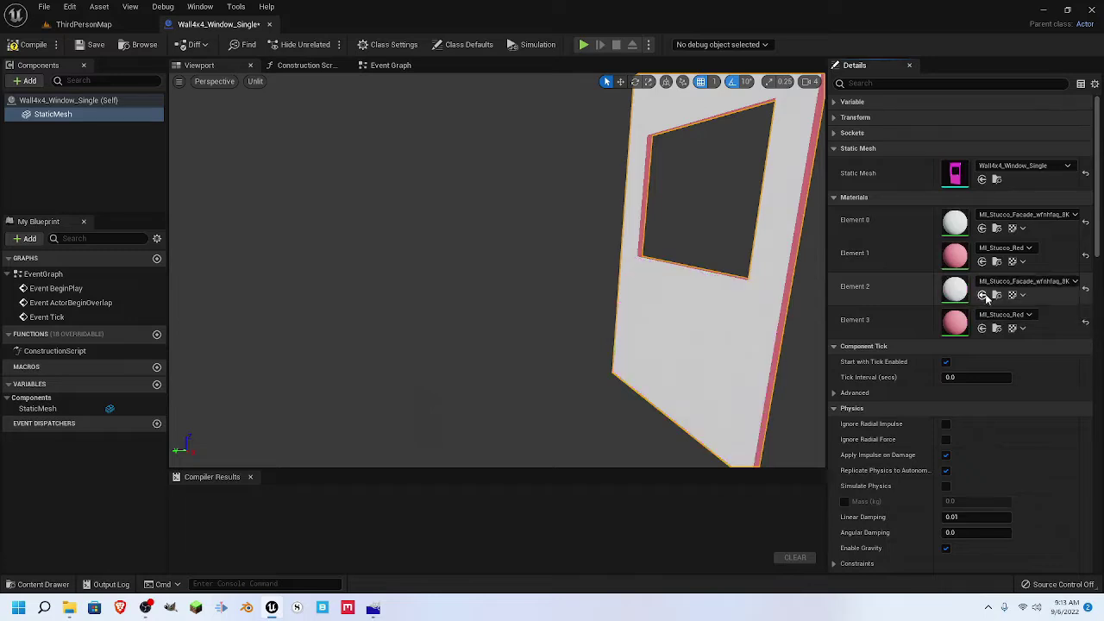
right_click_drag(488, 293, 596, 293)
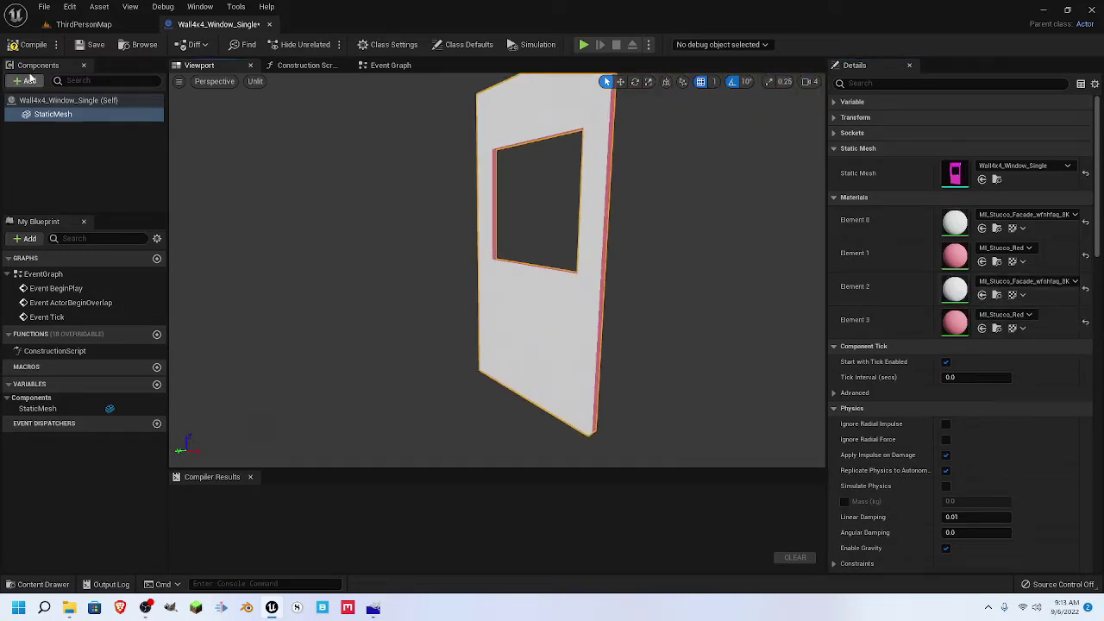
left_click(13, 46)
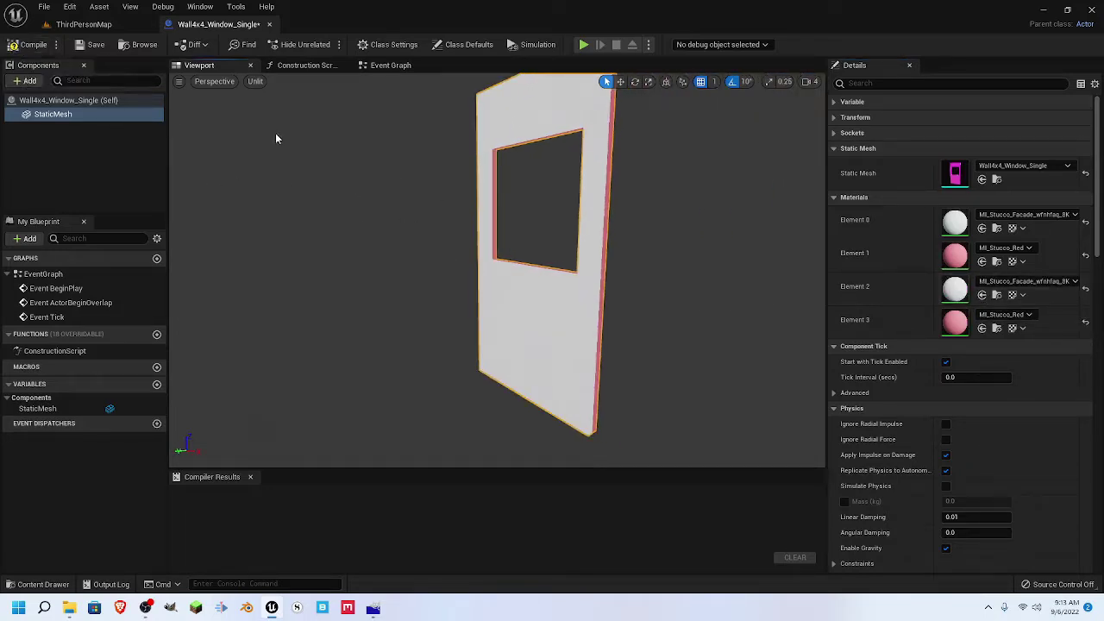
left_click(15, 47)
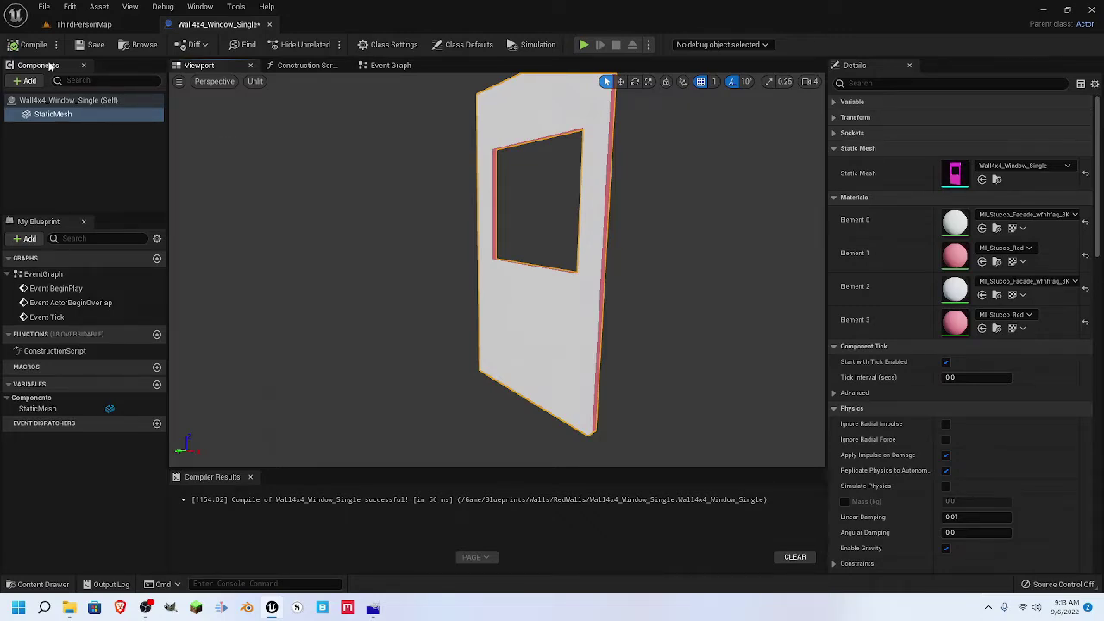
left_click(89, 44)
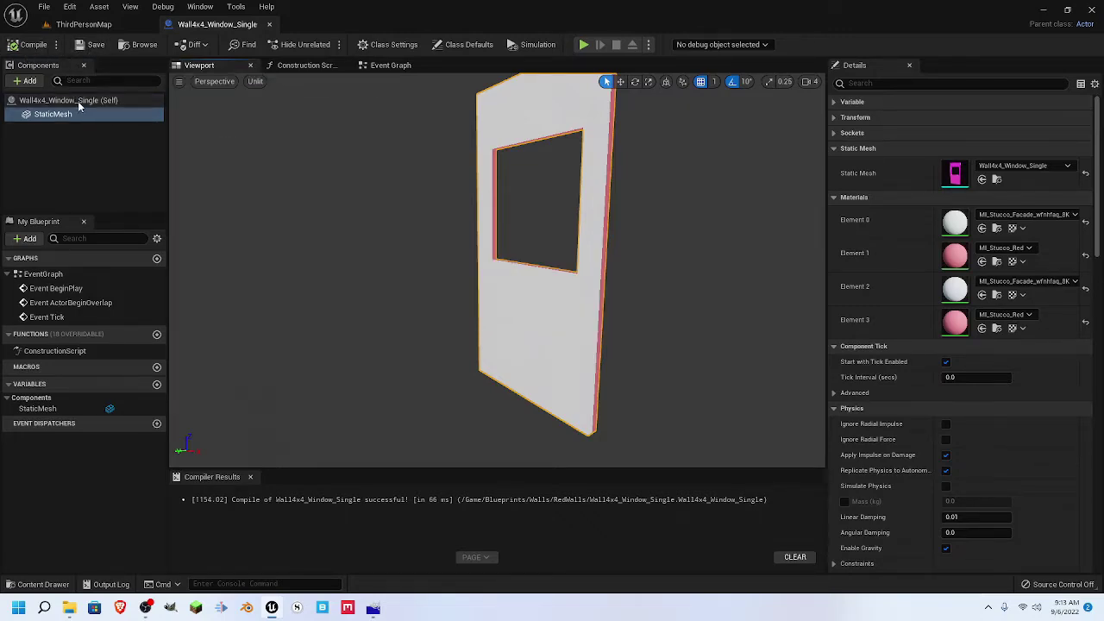
Step: Place the Wall4x4_Window_Single blueprint from the RedWalls folder in ThirdPersonMap, beside the red corner wall on the floor's edge
left_click(78, 25)
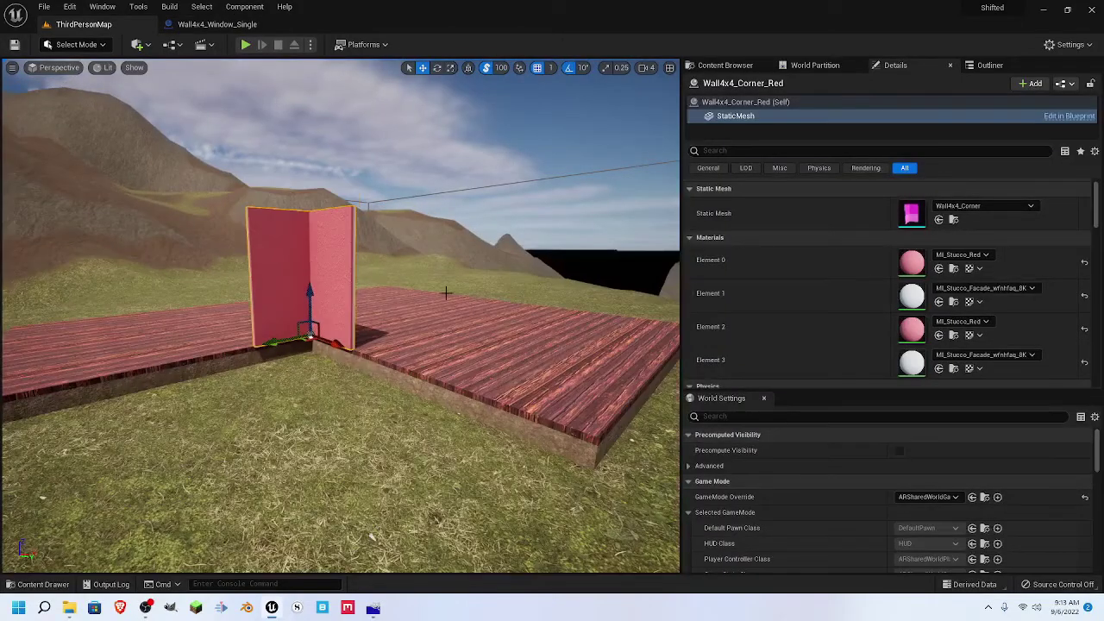
left_click(729, 66)
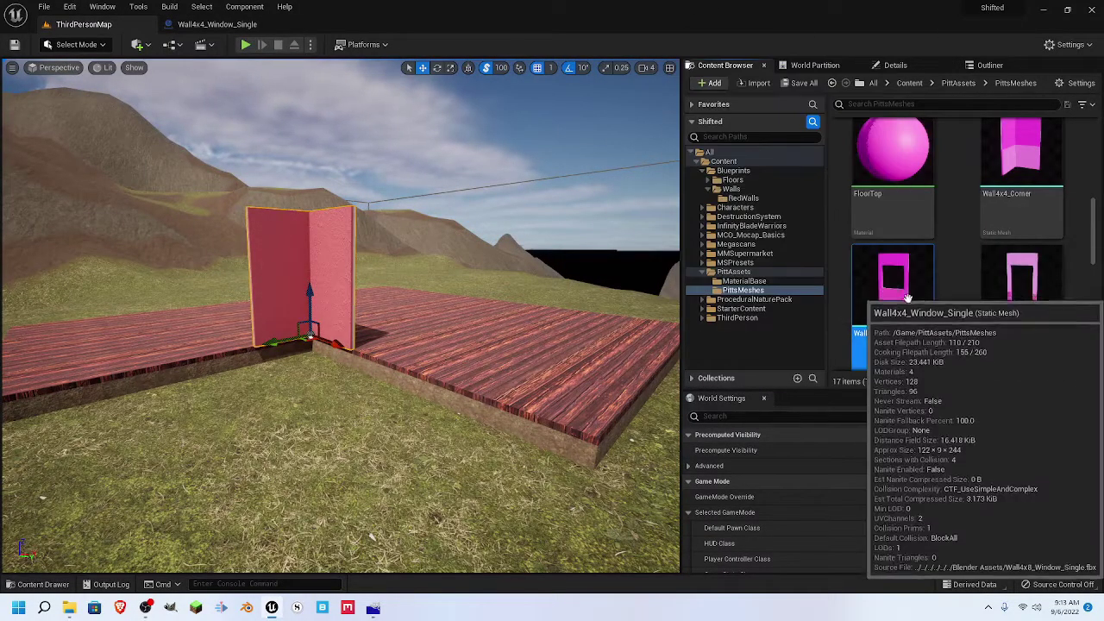
left_click(744, 201)
left_click_drag(959, 164, 378, 360)
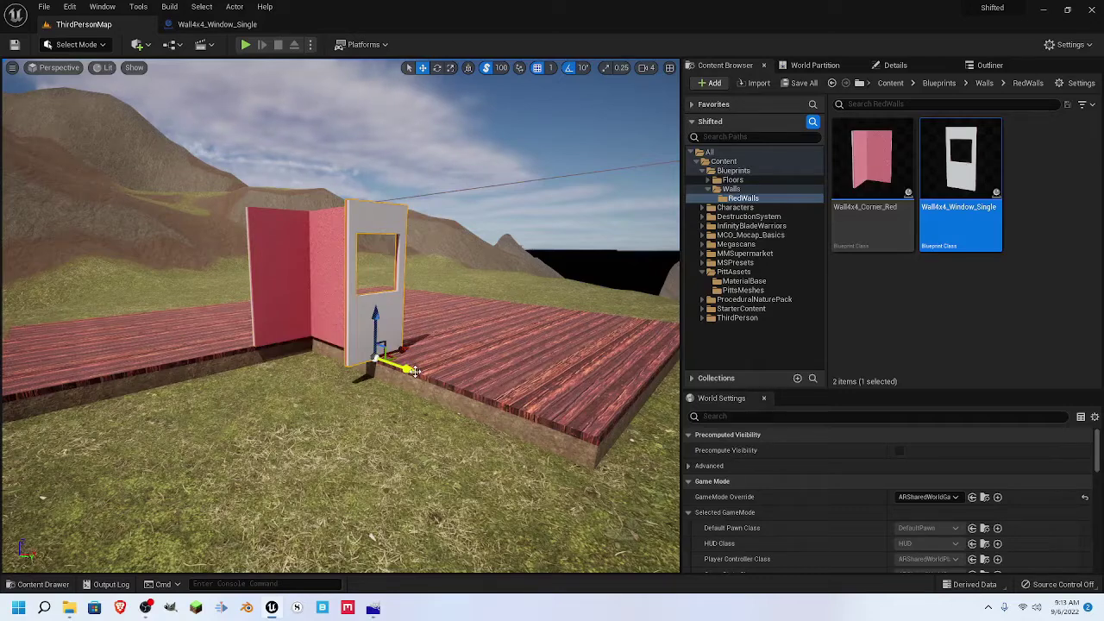
Step: Rotate the window wall so its red side matches the corner wall's red side, and slide it along the floor edge to the corner wall
key("e")
left_click_drag(357, 380, 320, 347)
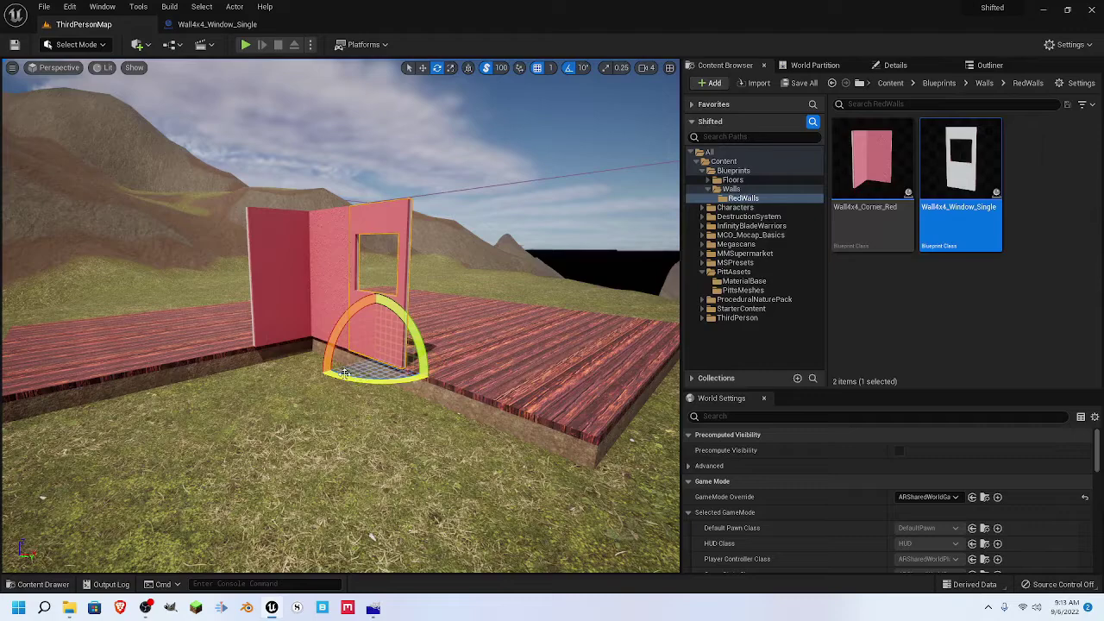
key("w")
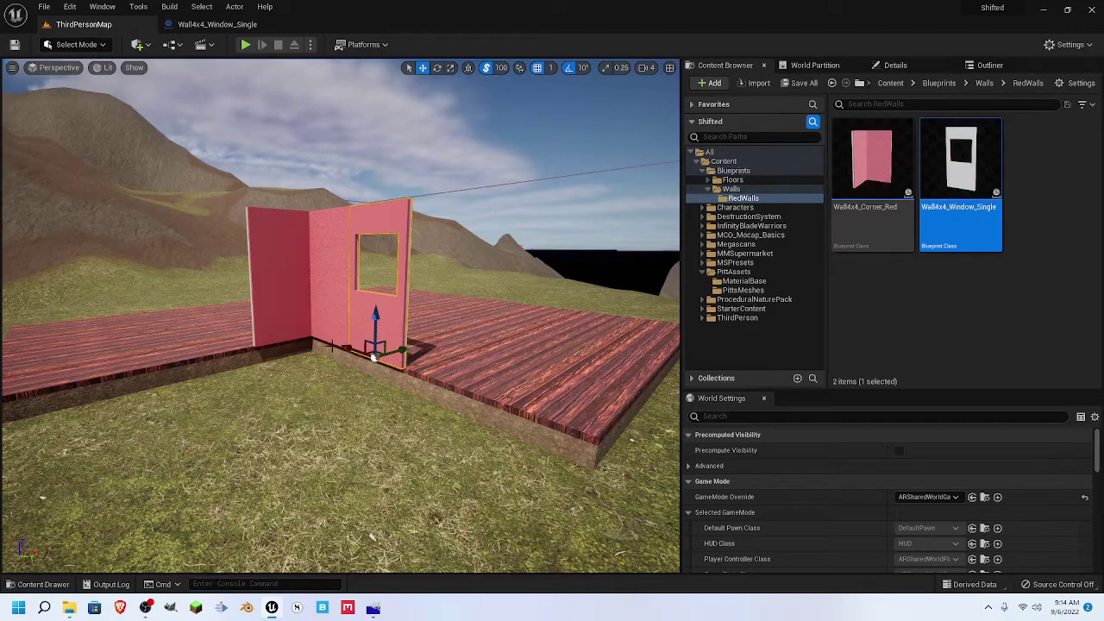
mouse_move(290, 413)
right_mouse_down()
mouse_move(552, 412)
mouse_move(284, 423)
right_mouse_up()
key("a")
key("w")
key("a")
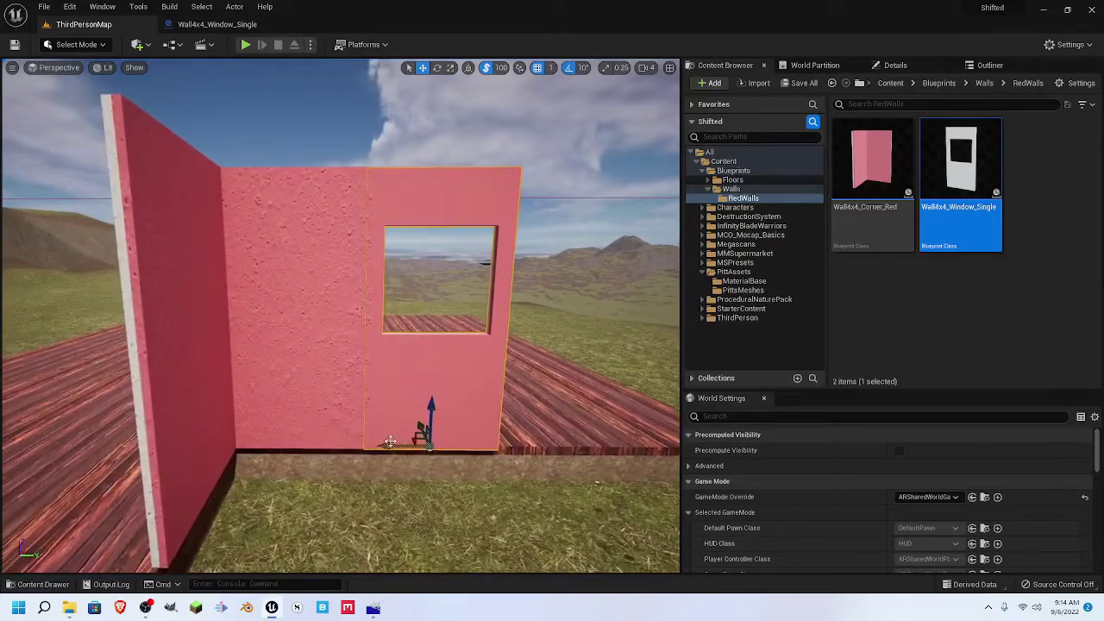
left_click_drag(388, 444, 424, 446)
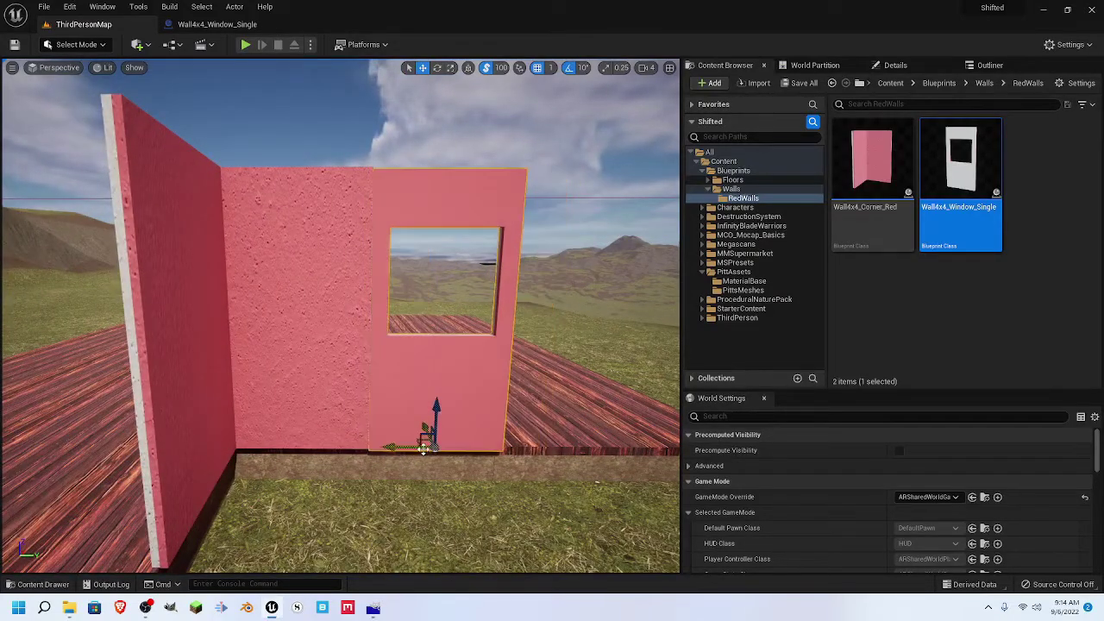
right_click_drag(410, 509, 375, 509)
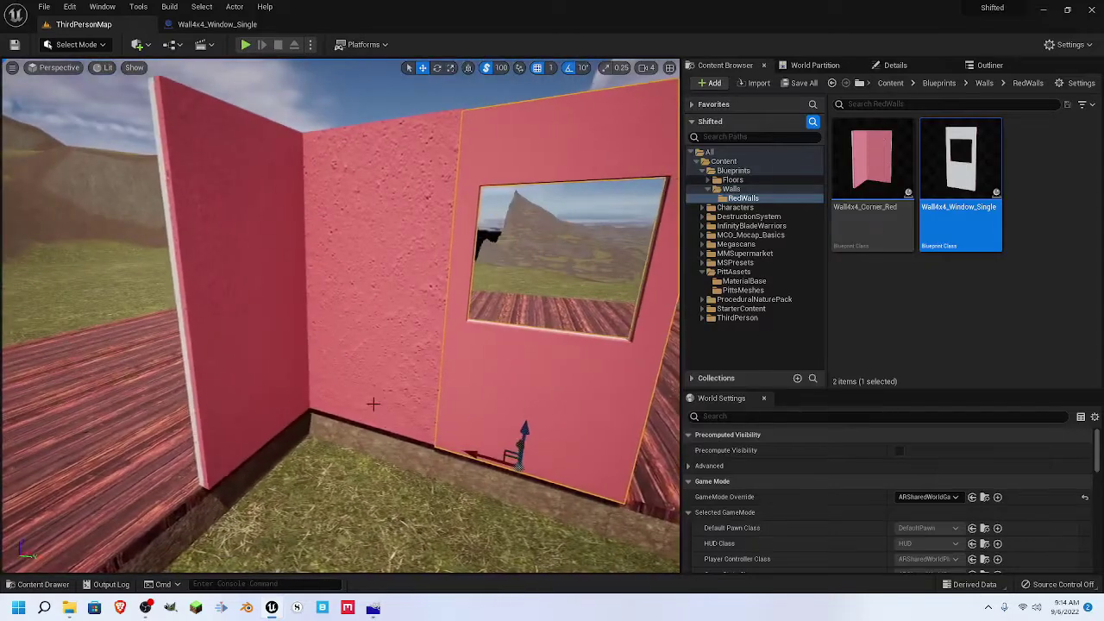
Step: Examine the stucco surfaces and the seam between the two walls, and align the window wall flush with the corner wall
left_click(371, 345)
mouse_move(371, 345)
right_mouse_down()
mouse_move(323, 360)
mouse_move(367, 359)
mouse_move(376, 285)
mouse_move(366, 285)
mouse_move(379, 288)
mouse_move(374, 352)
right_mouse_up()
right_click_drag(344, 318, 351, 422)
right_click_drag(248, 376, 362, 294)
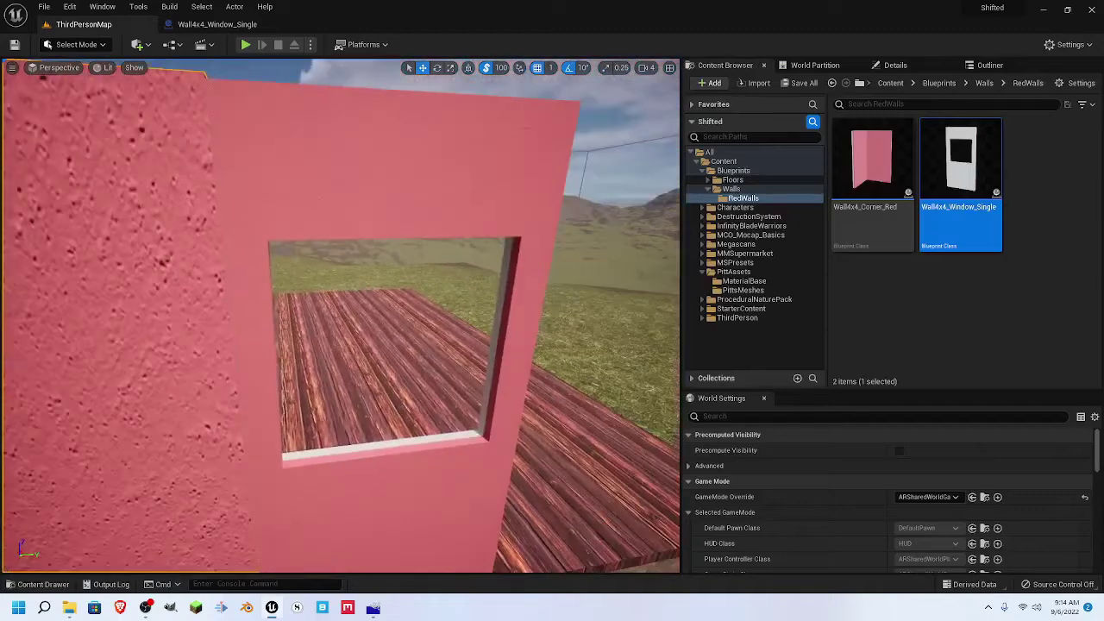
right_click_drag(358, 469, 297, 414)
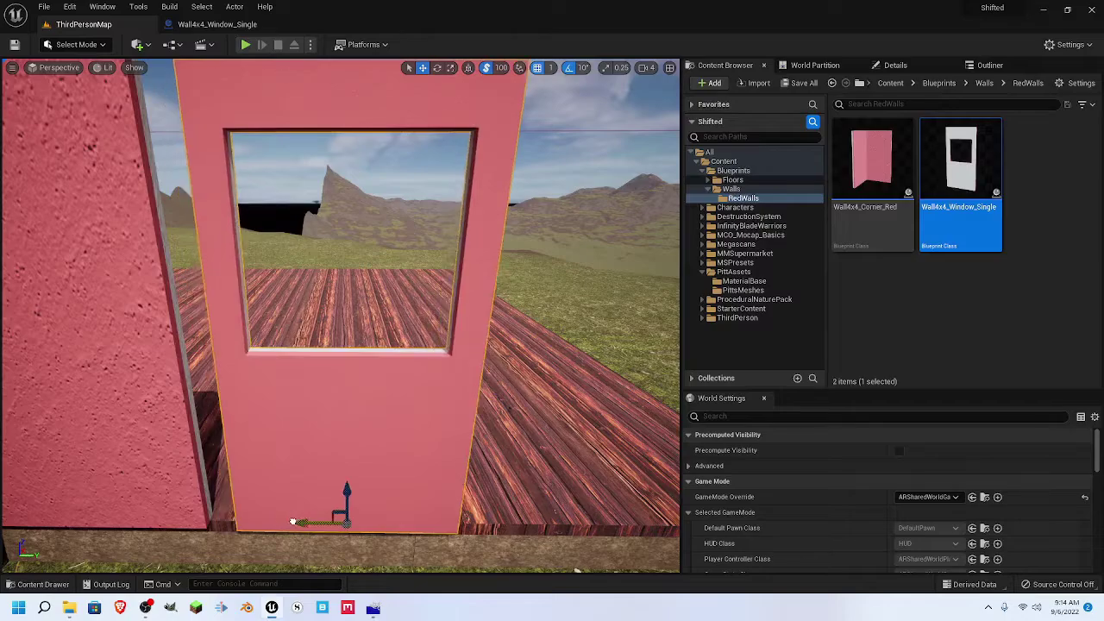
right_click_drag(341, 315, 483, 388)
left_click_drag(311, 571, 298, 450, "alt")
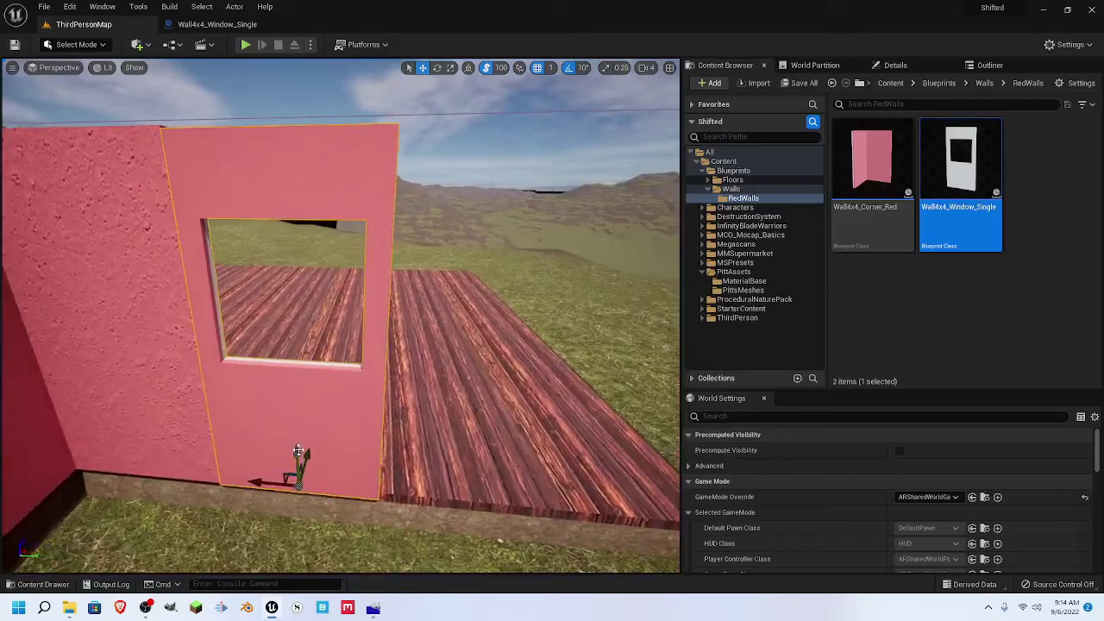
Step: Place and duplicate an extra window wall near the first one, and delete both extra walls
left_click_drag(961, 164, 552, 499)
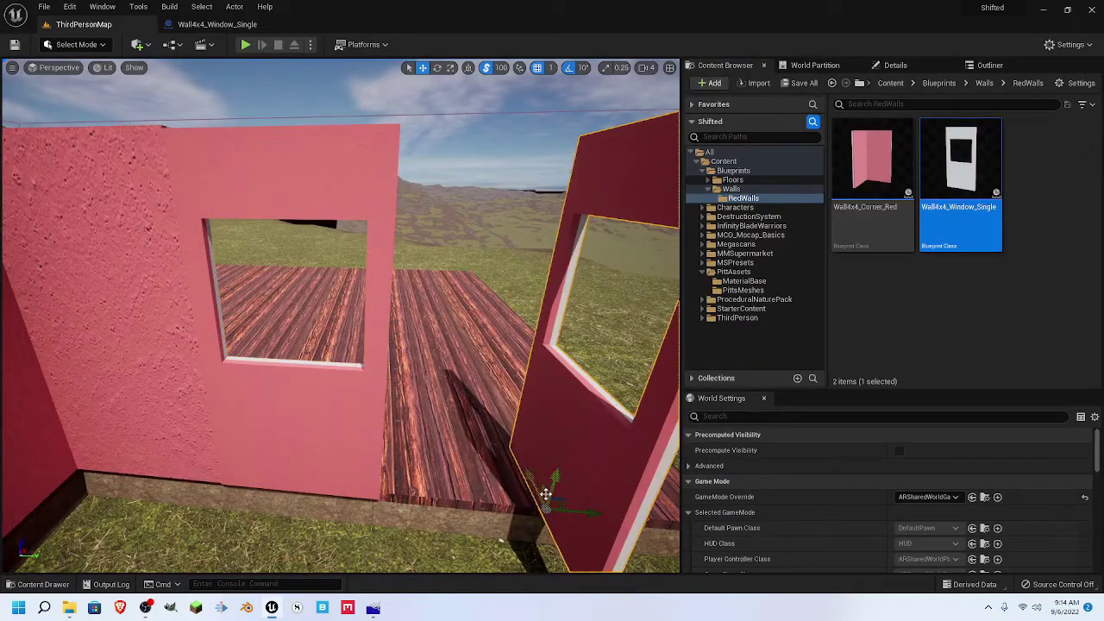
left_click_drag(592, 513, 508, 509)
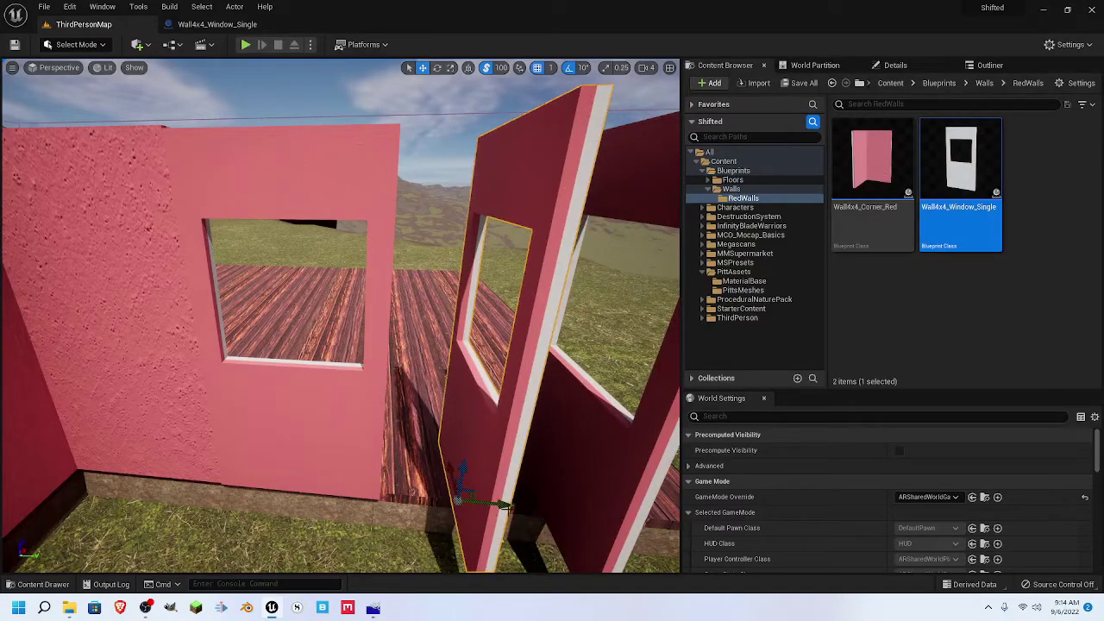
key("Delete")
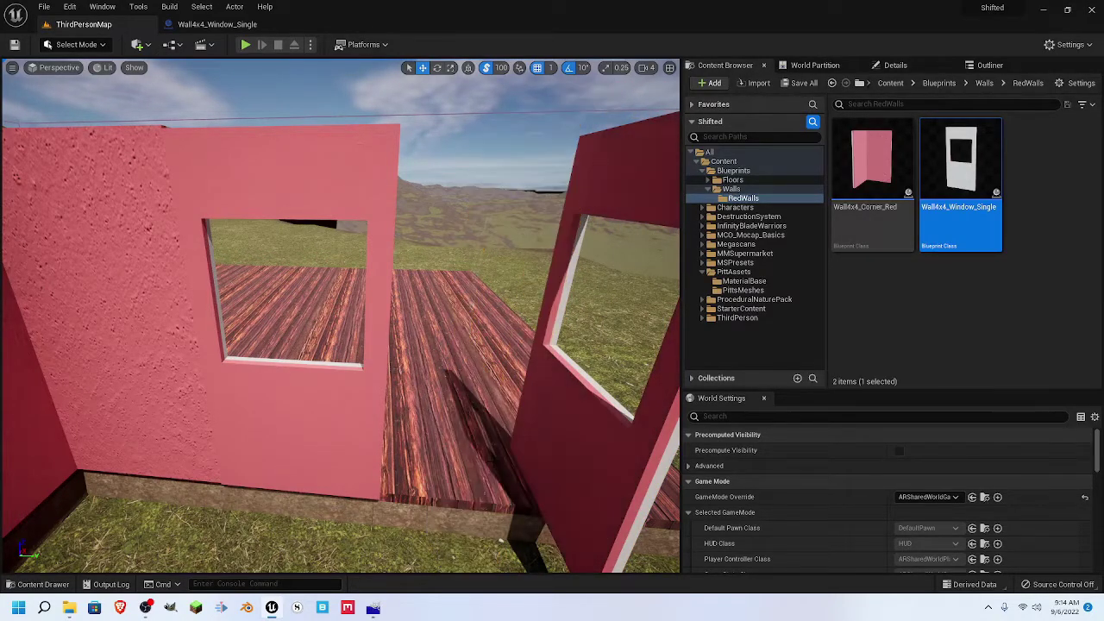
left_click(559, 467)
key("Delete")
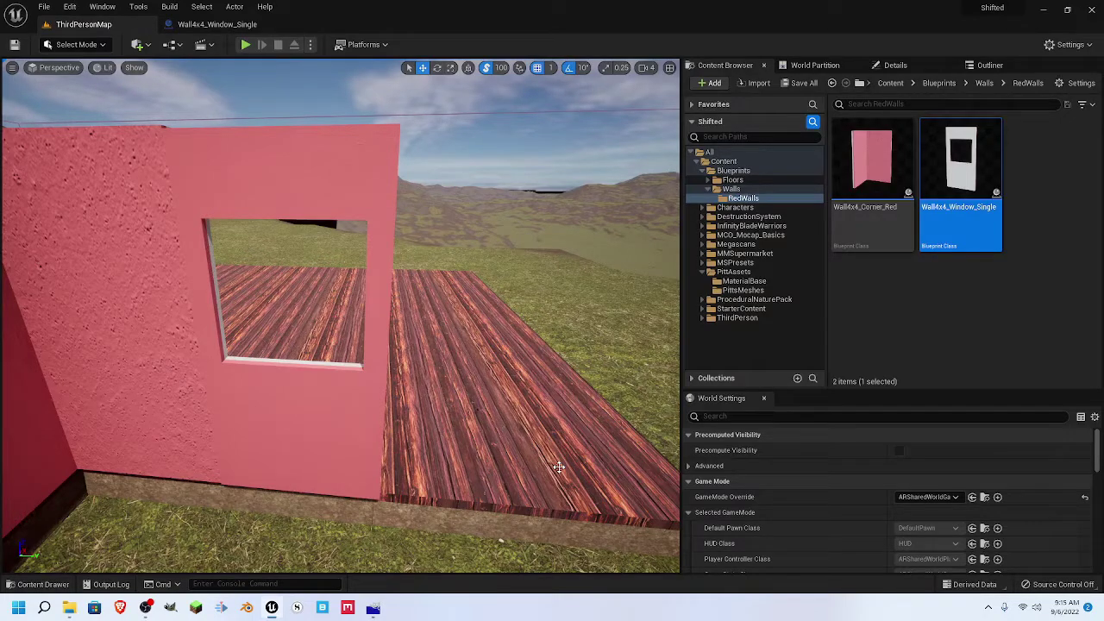
Step: Inspect the window wall and its material assignments in the Wall4x4_Window_Single blueprint from several angles
left_click(222, 24)
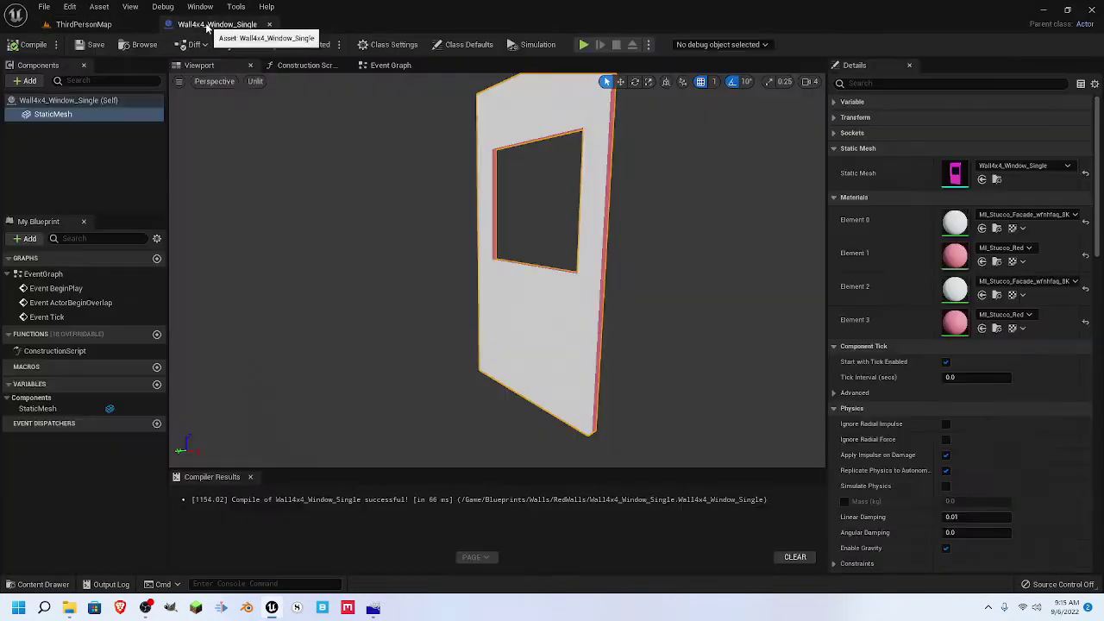
middle_click_drag(383, 251, 382, 220)
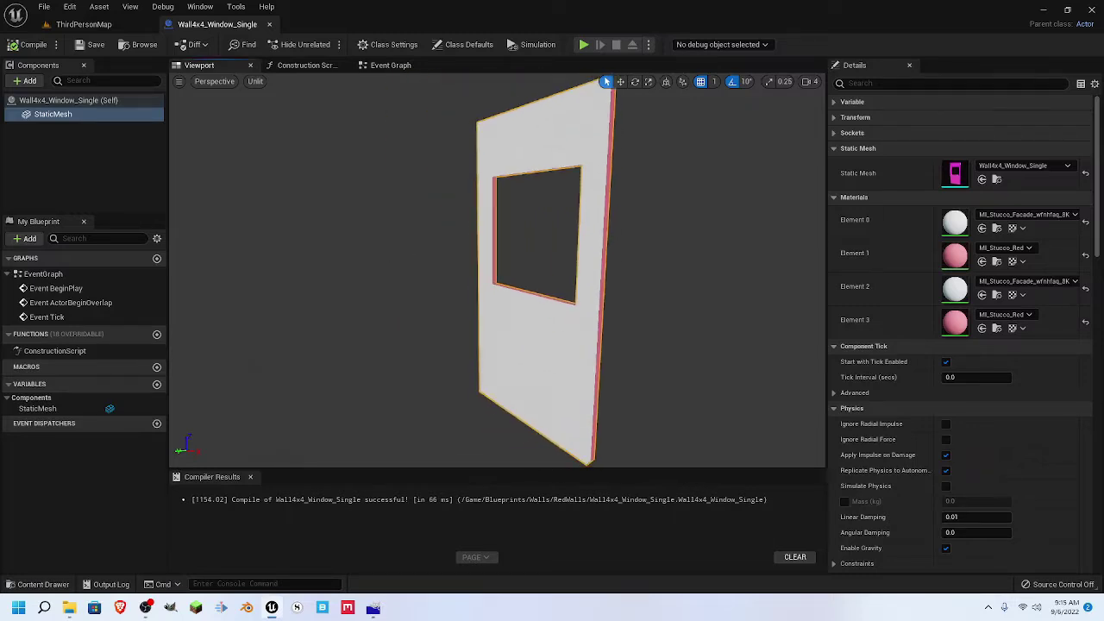
mouse_move(391, 250)
left_mouse_down()
mouse_move(363, 250)
mouse_move(372, 250)
left_mouse_up()
right_click_drag(373, 250, 237, 221)
left_click_drag(401, 271, 376, 294)
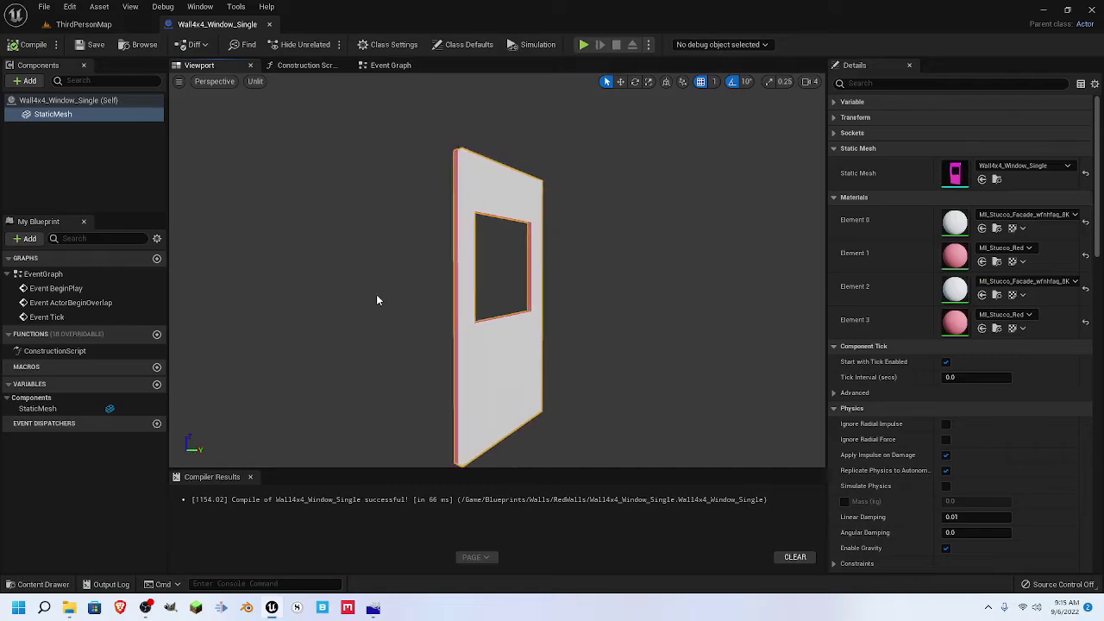
Step: In ThirdPersonMap, raise the window wall slightly and snap it down onto the floor
left_click(86, 24)
right_click_drag(421, 349, 411, 346)
key("a")
left_click_drag(420, 350, 421, 350)
left_click(423, 455)
left_click_drag(425, 450, 423, 435)
key("End")
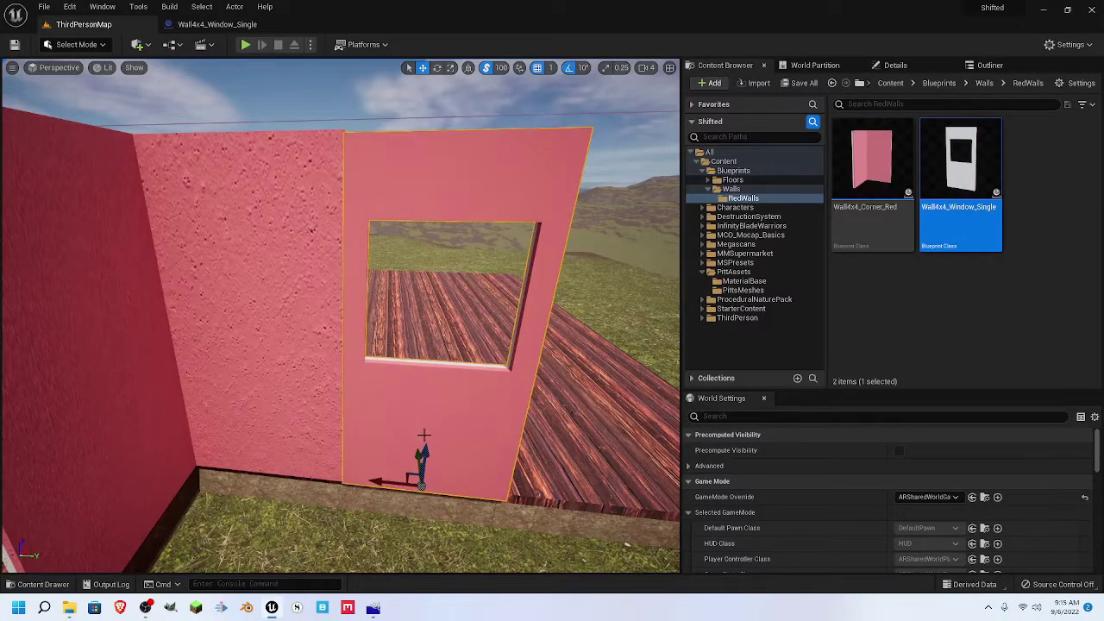
Step: Raise the red corner wall slightly and snap it down onto the floor
left_click(310, 340)
left_click_drag(185, 432, 183, 413)
key("End")
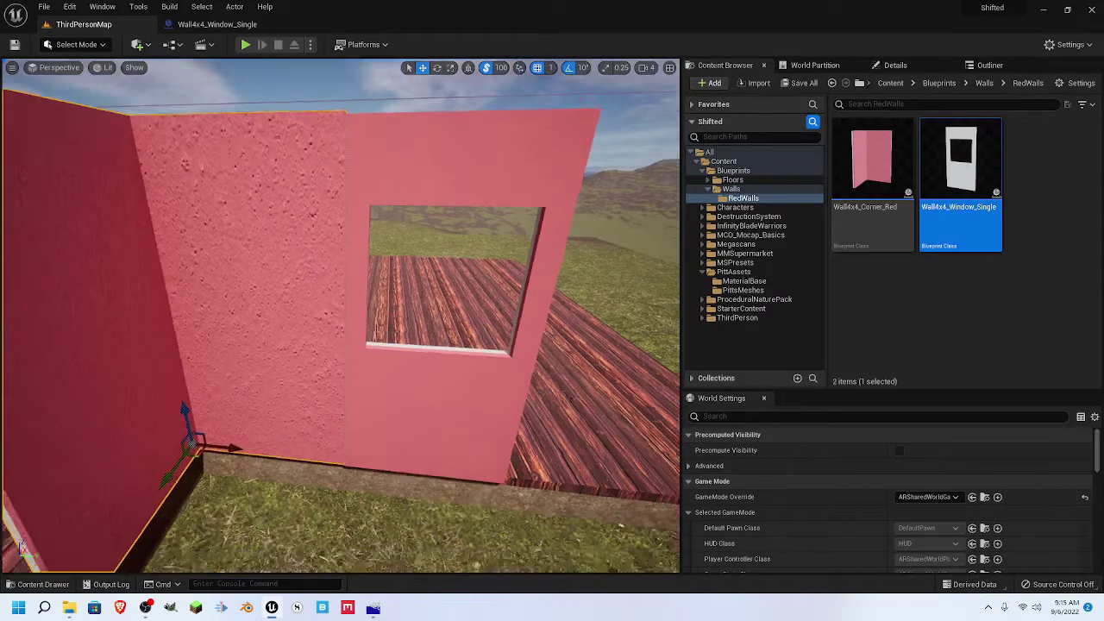